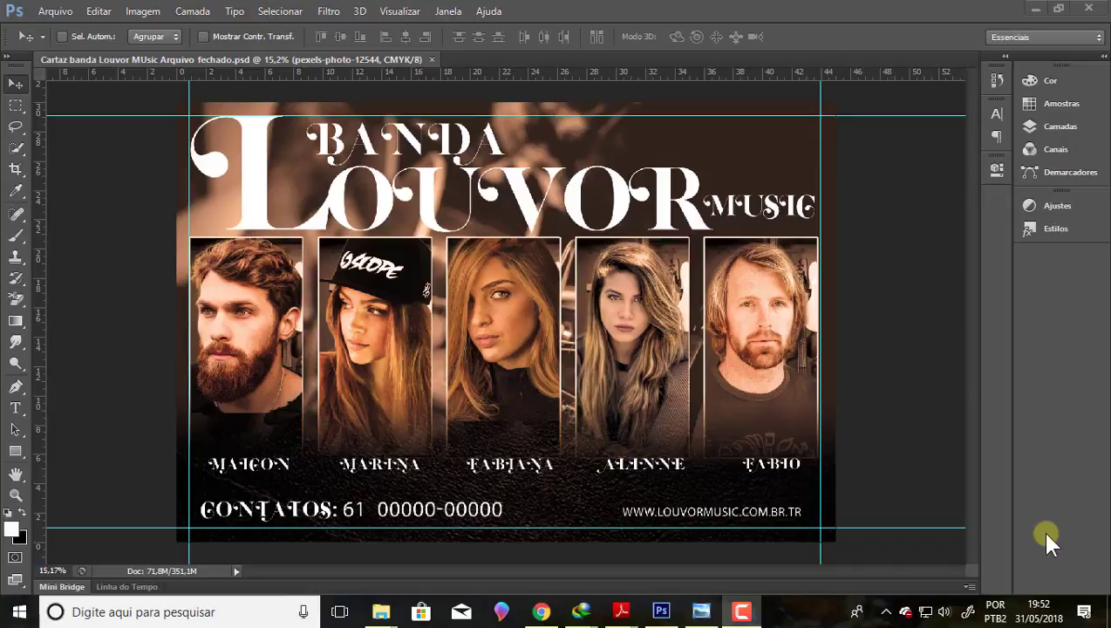
# Flatten the poster with Camada > Mesclar camadas visíveis, collapsing the Carlos group and Camadas panel
pyautogui.click(1037, 128)
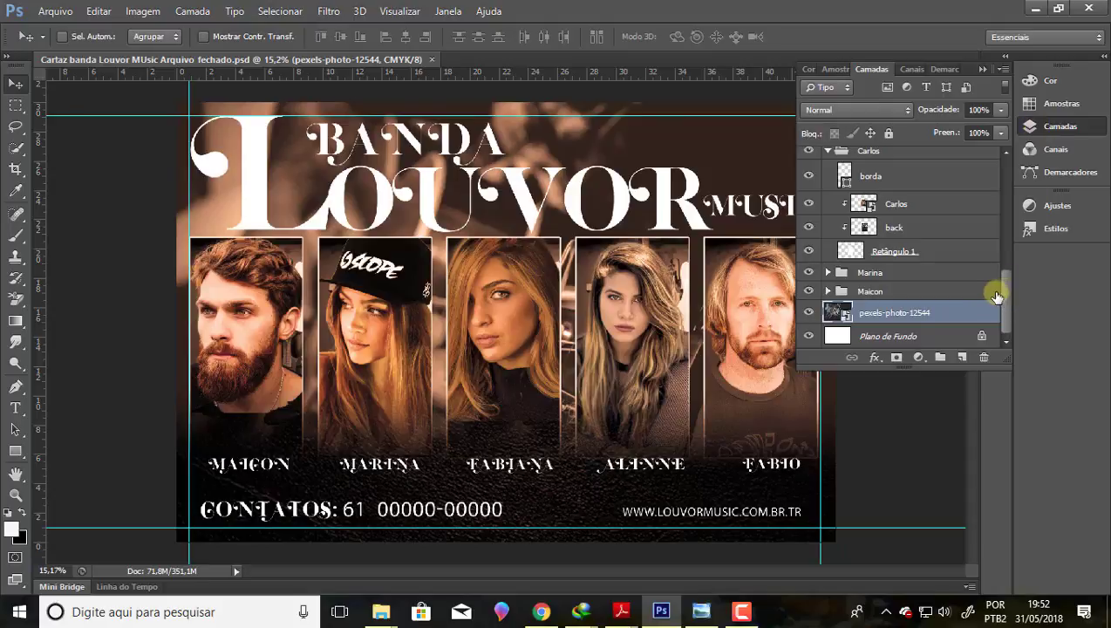
pyautogui.click(827, 150)
pyautogui.moveTo(996, 253); pyautogui.dragTo(1005, 174)
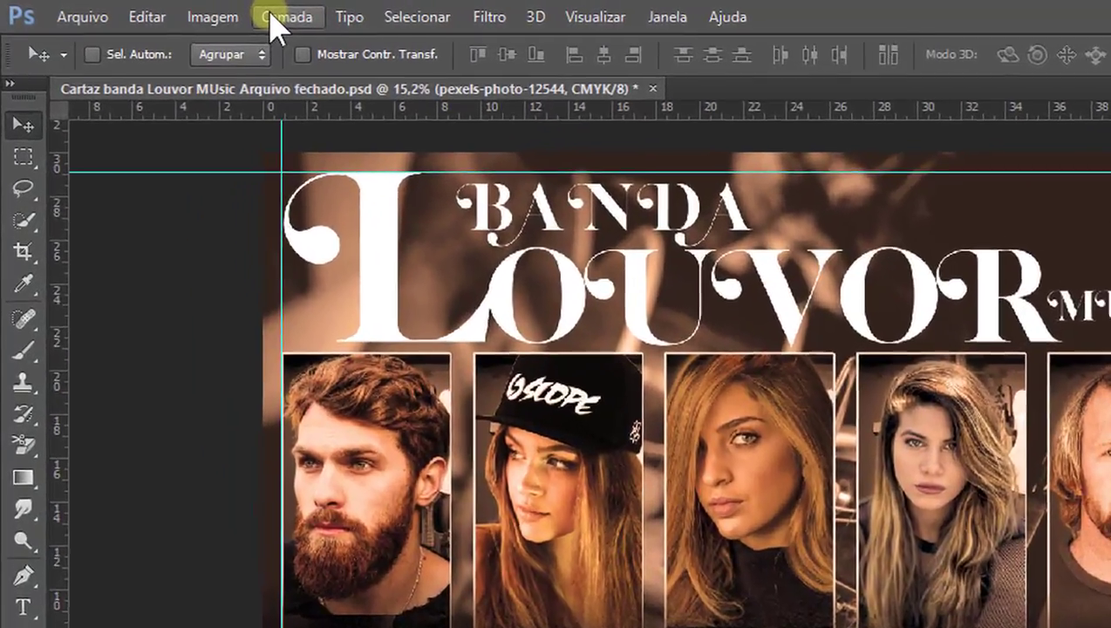
pyautogui.click(185, 12)
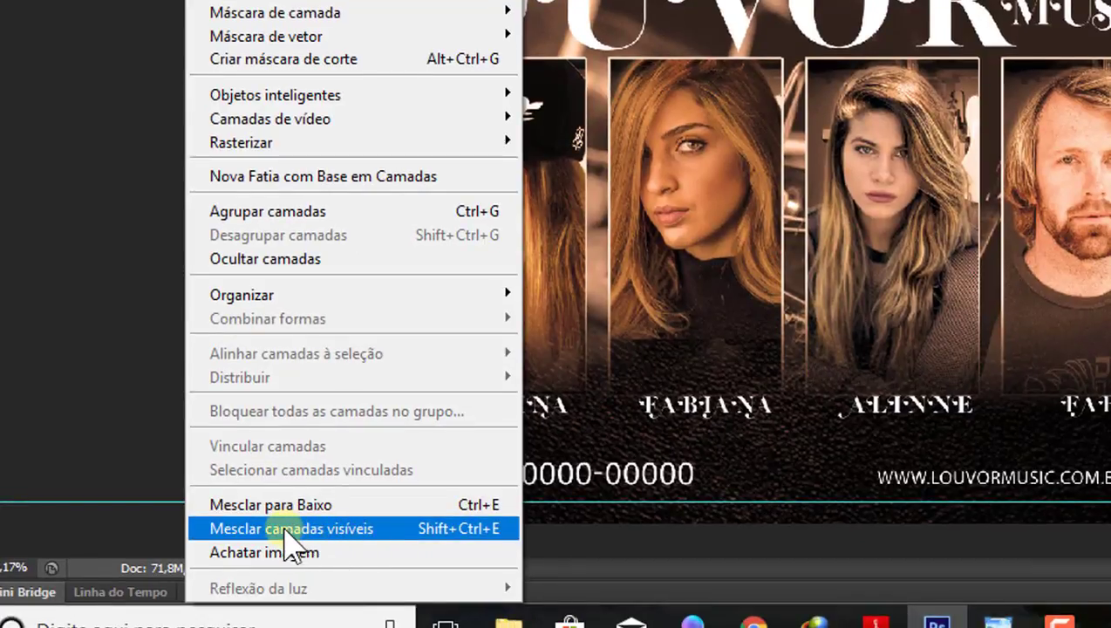
pyautogui.click(285, 530)
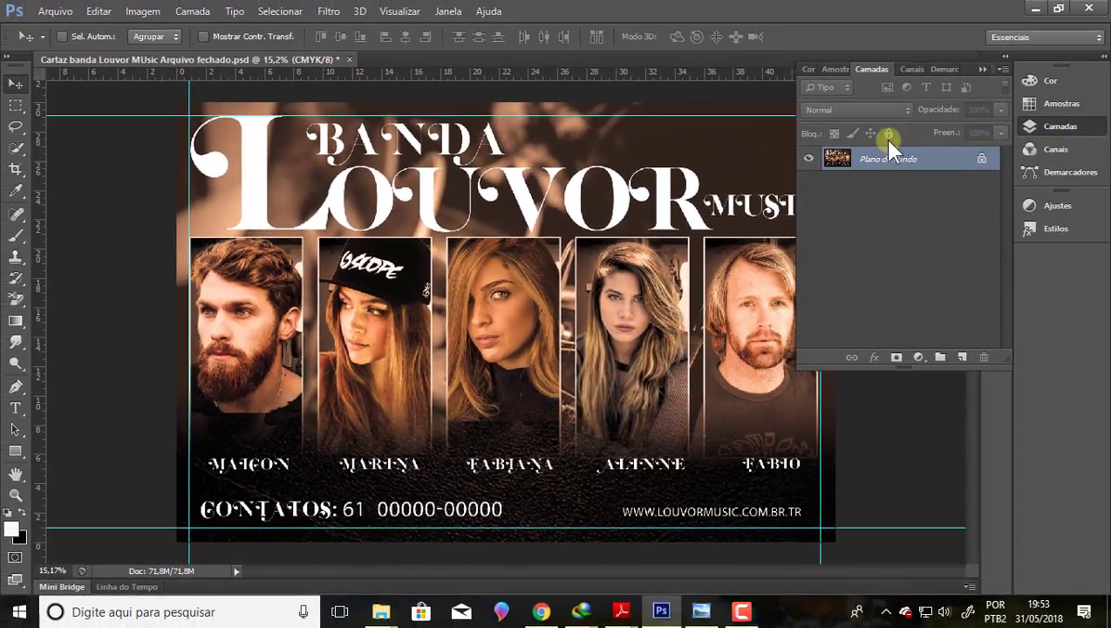
pyautogui.click(979, 70)
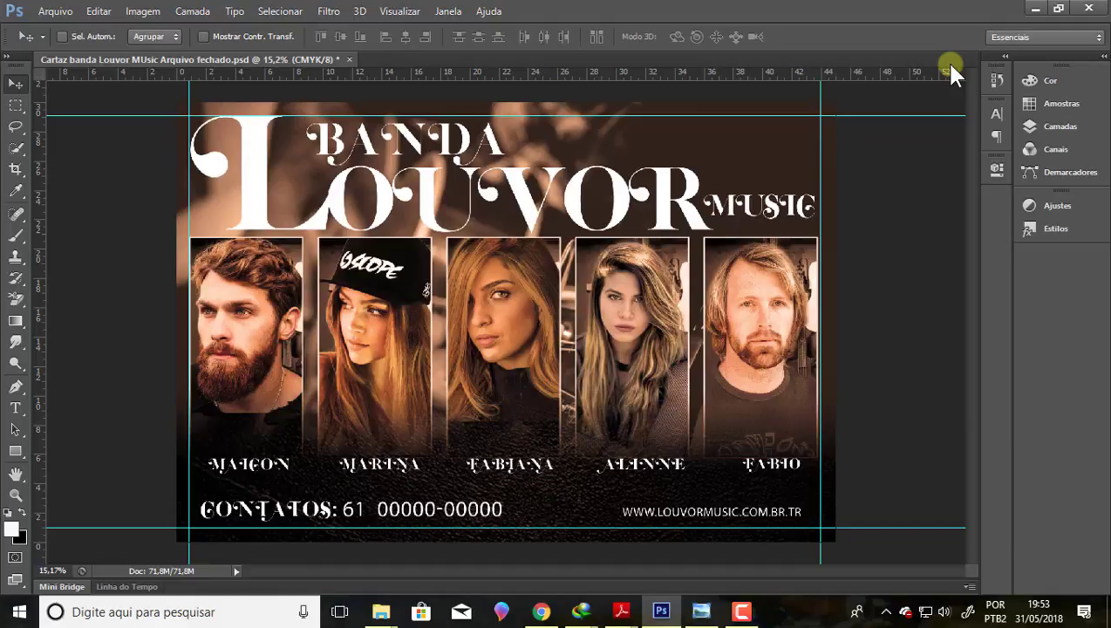
# Open Arquivo > Imprimir and choose Adobe PDF as the printer instead of Microsoft XPS
pyautogui.click(58, 14)
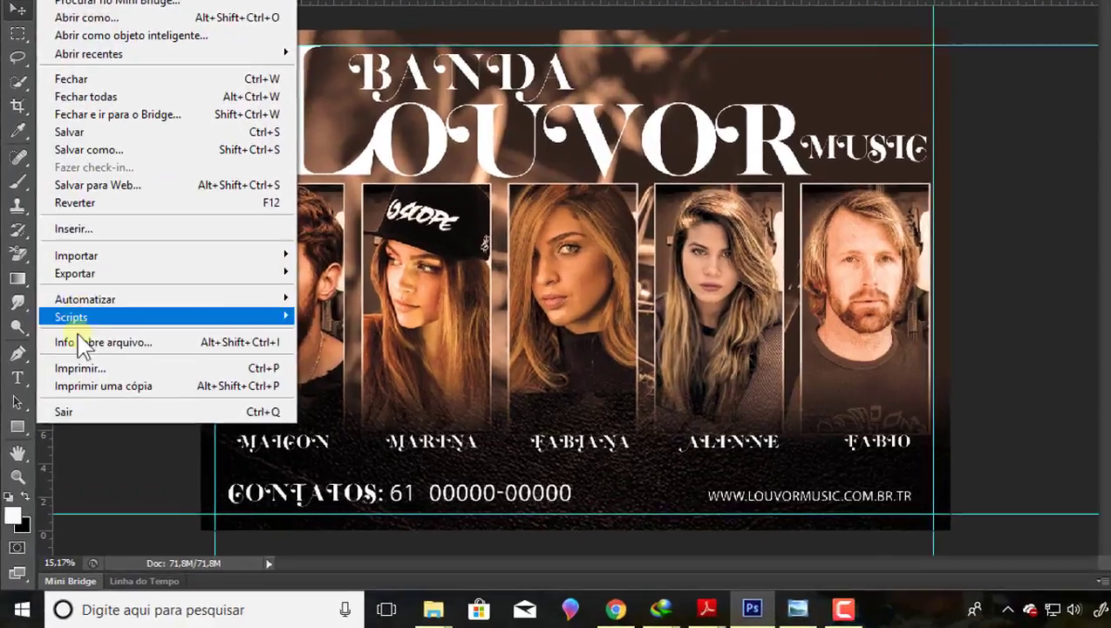
pyautogui.click(84, 398)
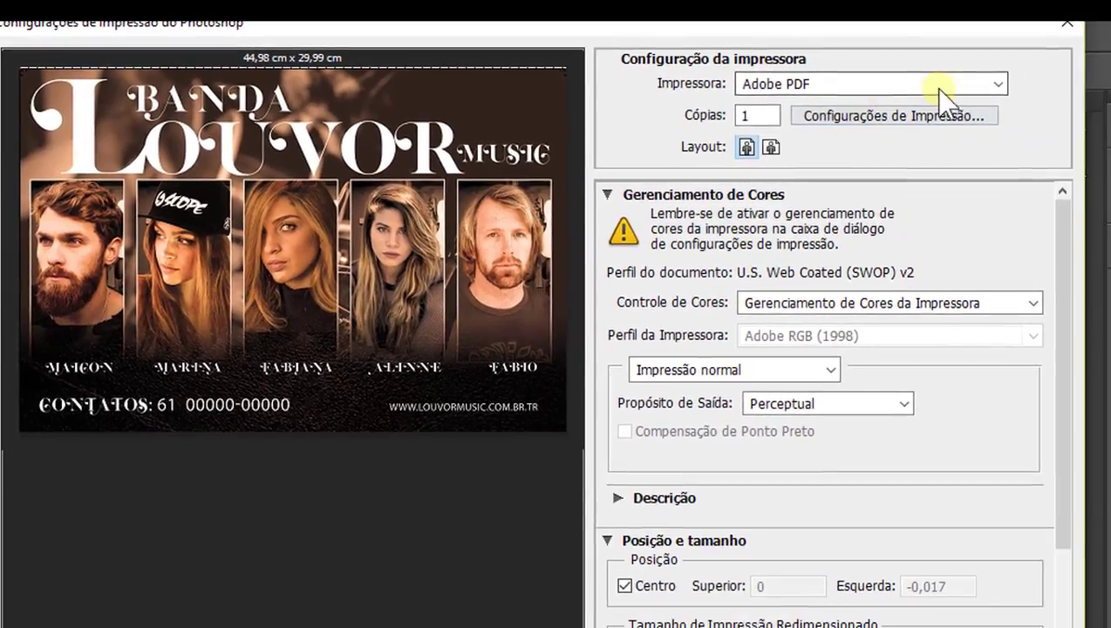
pyautogui.click(994, 84)
pyautogui.click(859, 110)
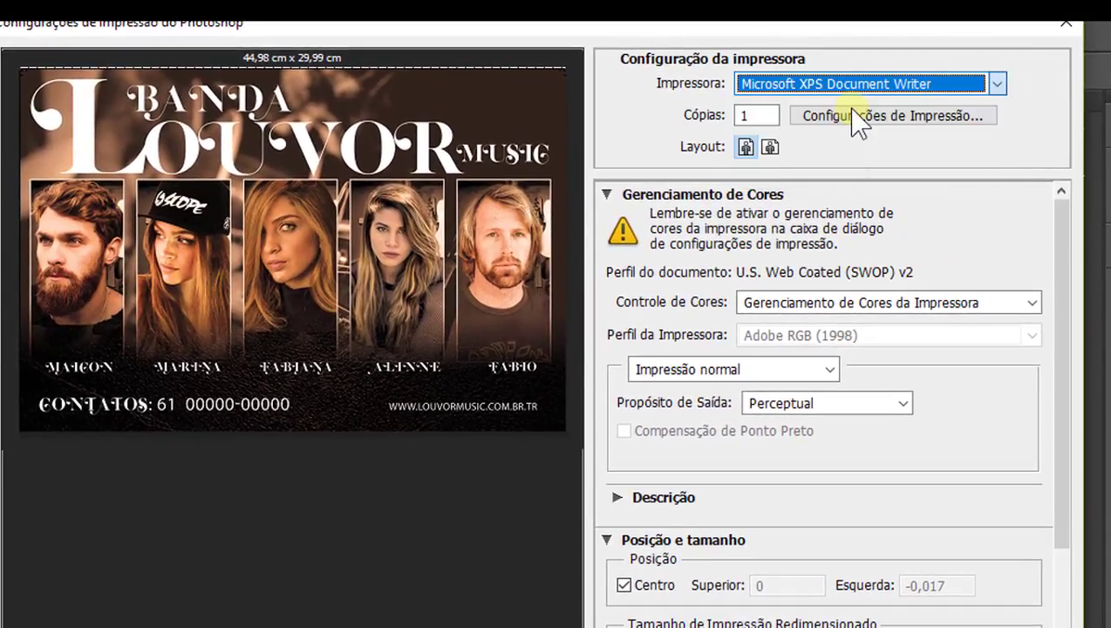
pyautogui.click(994, 84)
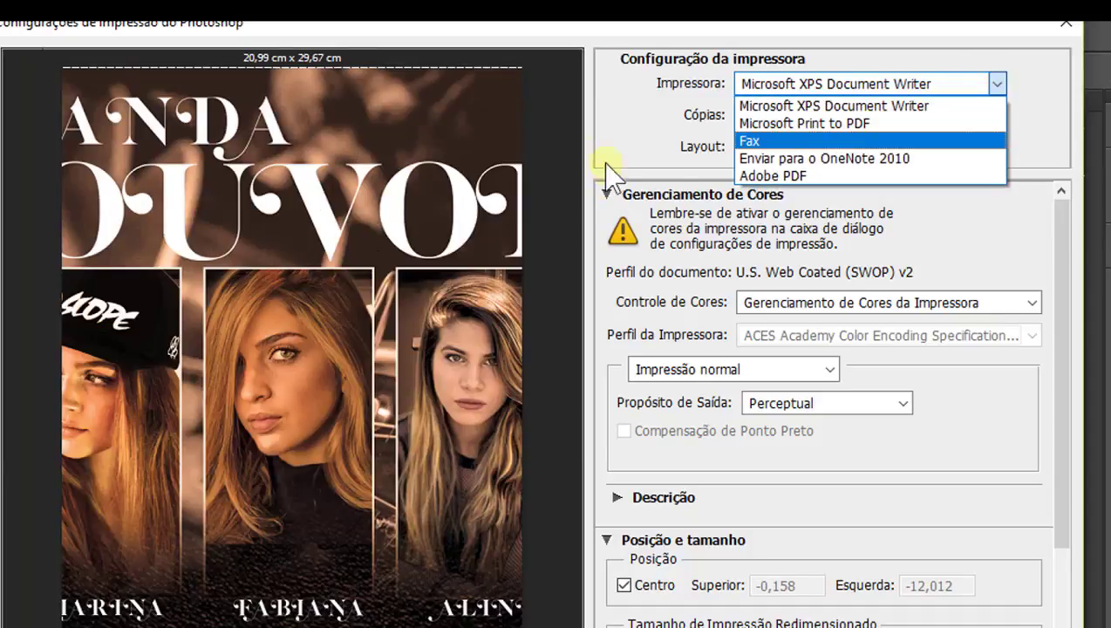
pyautogui.click(558, 147)
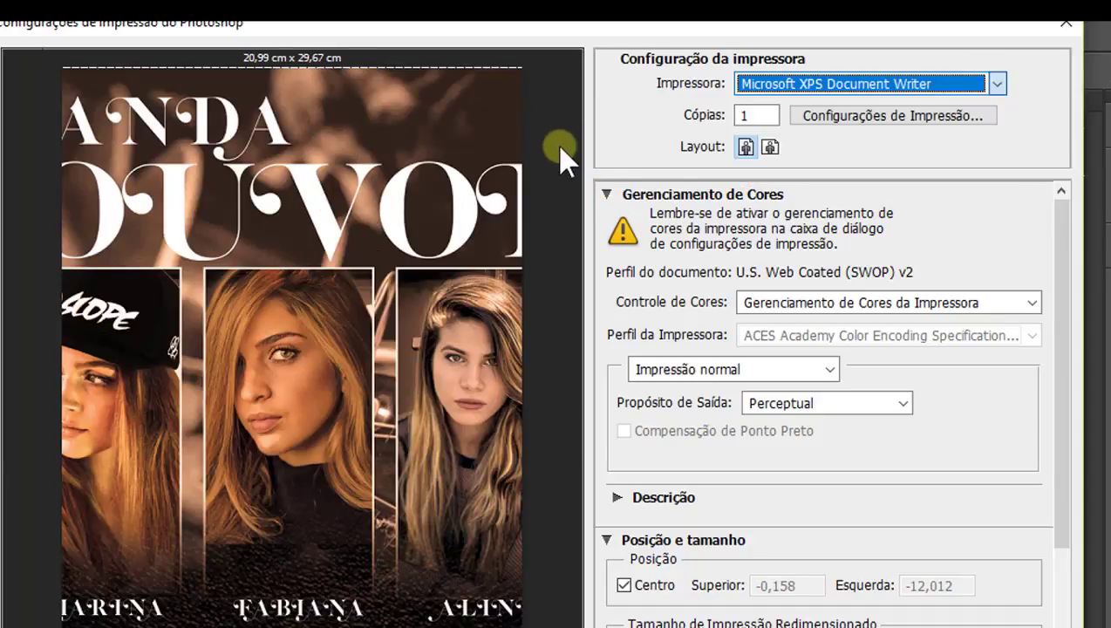
pyautogui.click(997, 84)
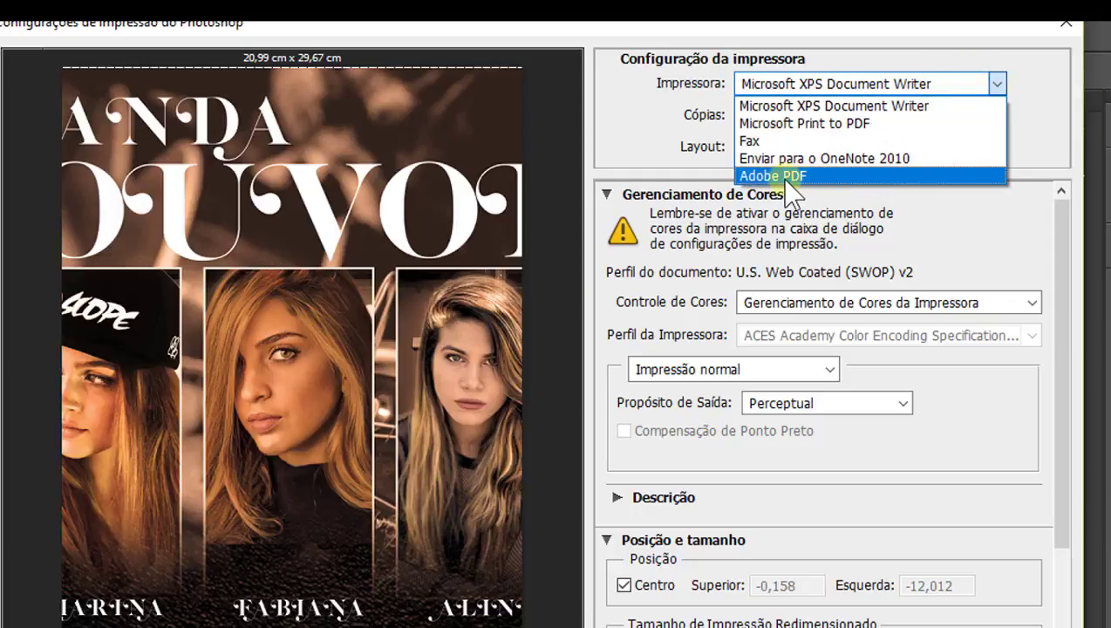
pyautogui.click(844, 176)
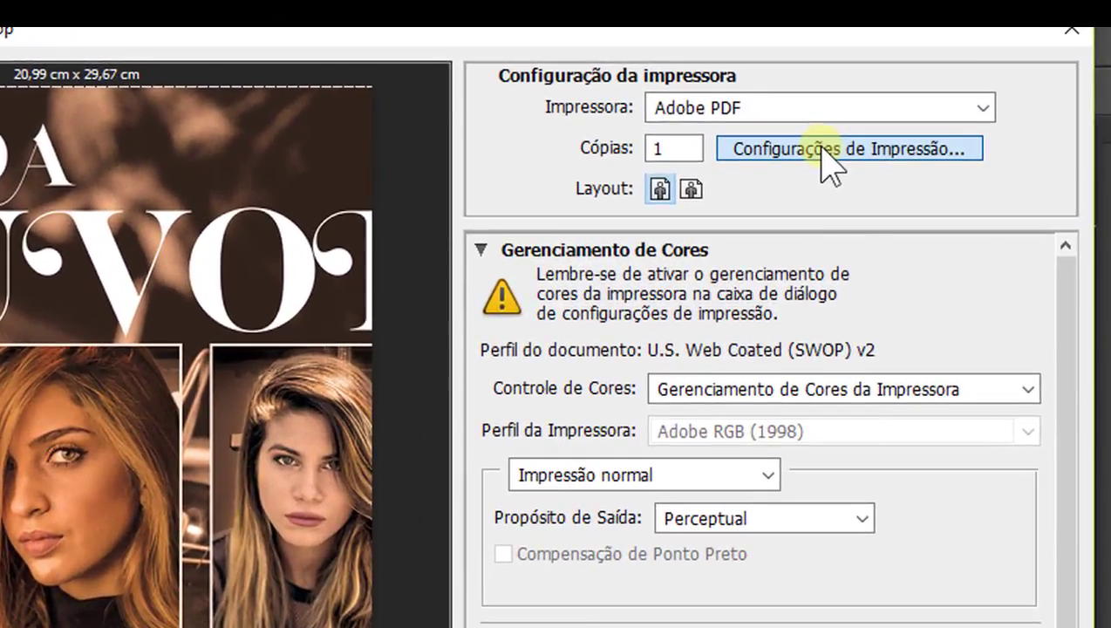
# Choose the Impressão de alta qualidade PDF preset and start adding a custom paper size
pyautogui.click(823, 157)
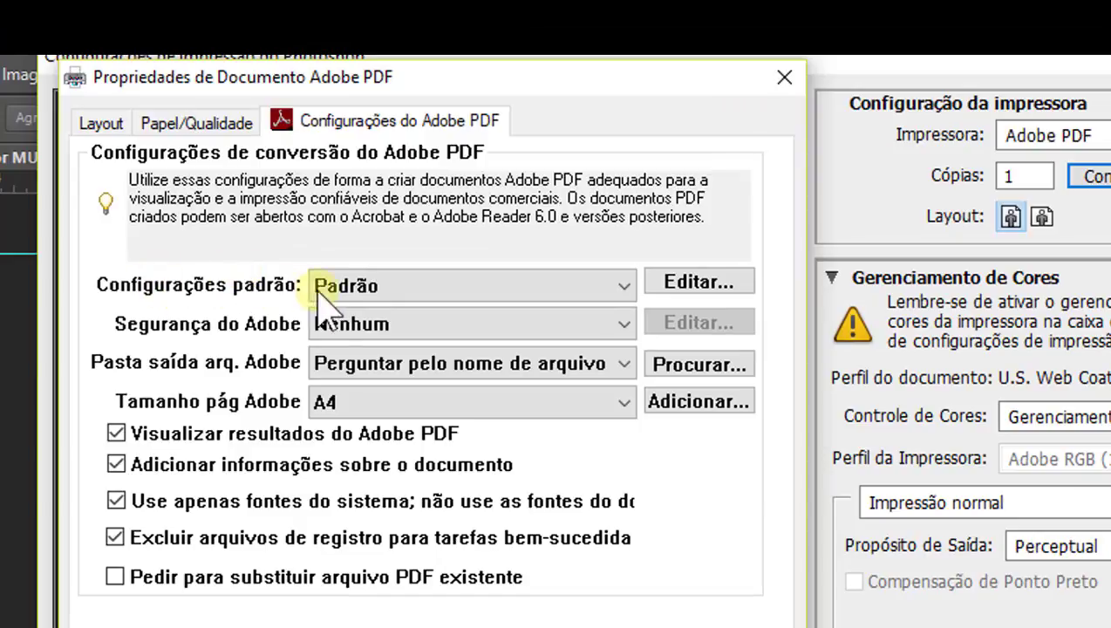
pyautogui.click(624, 286)
pyautogui.click(476, 316)
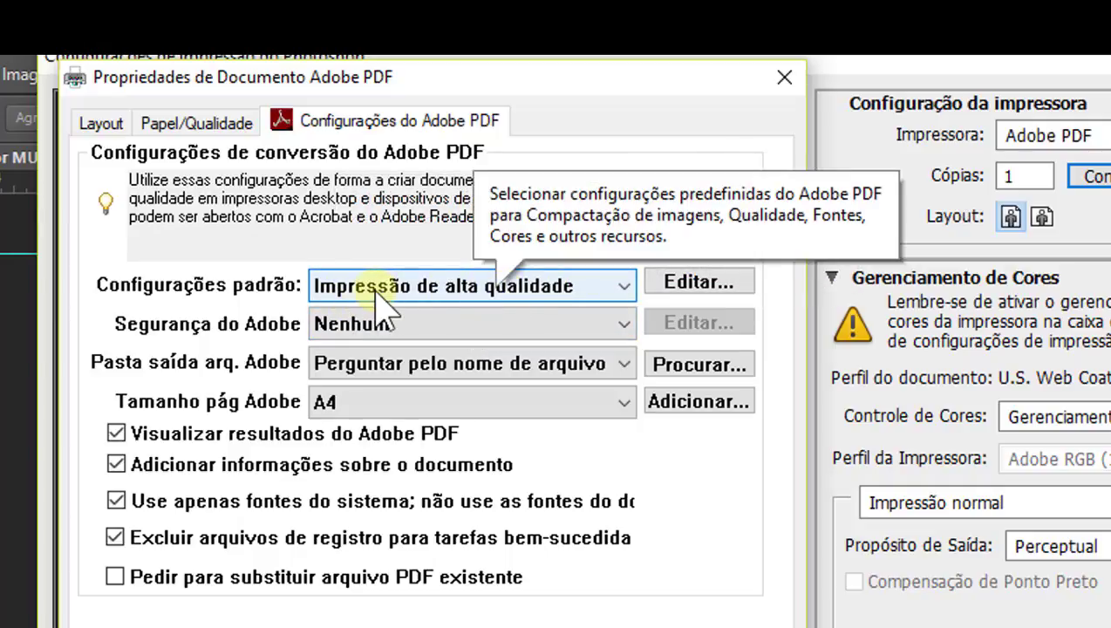
pyautogui.click(624, 288)
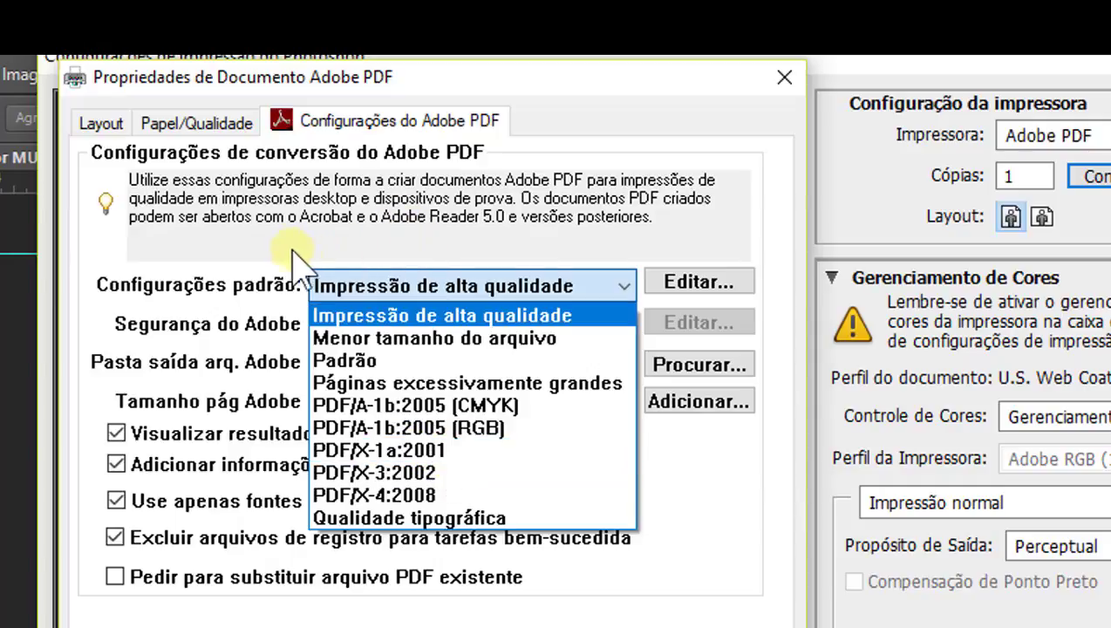
pyautogui.click(286, 245)
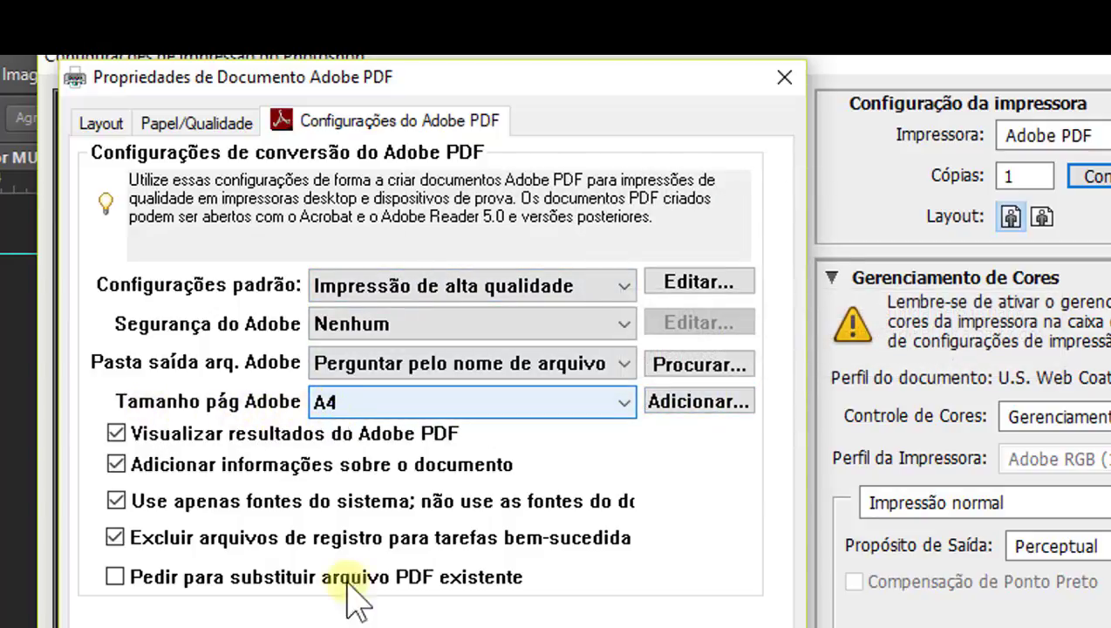
pyautogui.click(697, 401)
pyautogui.write('Cartaz Grafica 45 x 30')
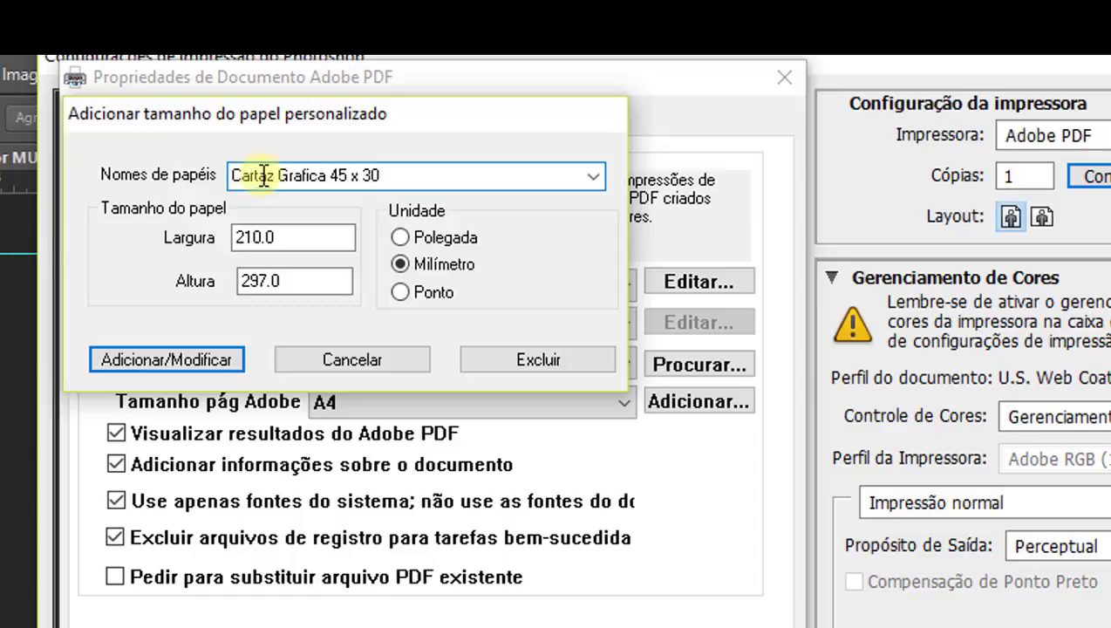
# Set the Cartaz Grafica 45 x 30 custom paper to 450 × 300 mm and save it
pyautogui.moveTo(325, 238); pyautogui.dragTo(199, 245)
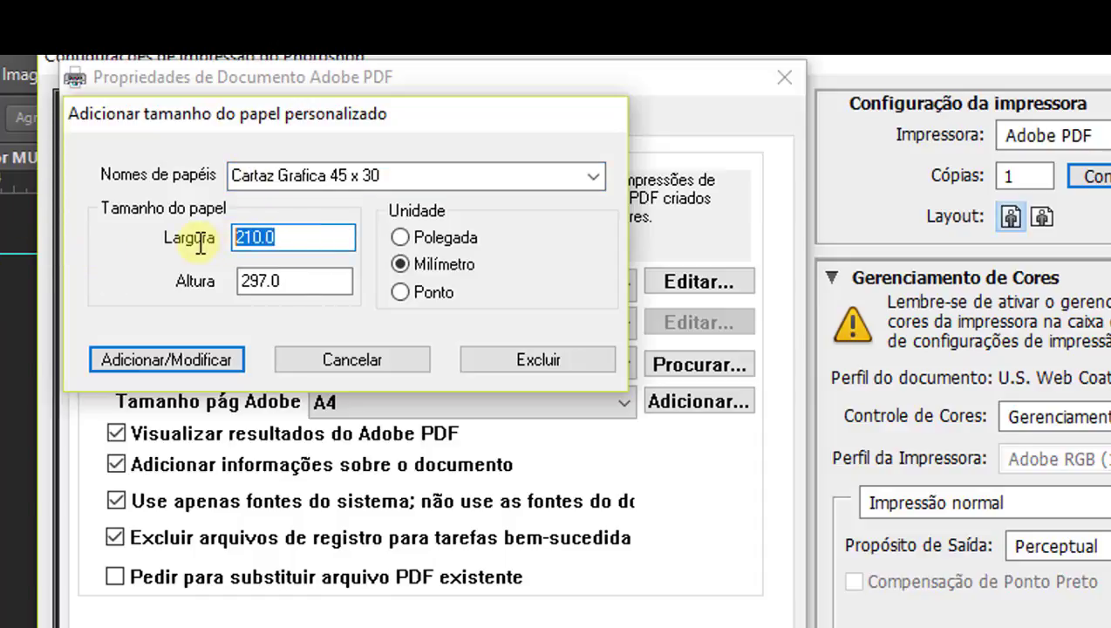
pyautogui.click(400, 264)
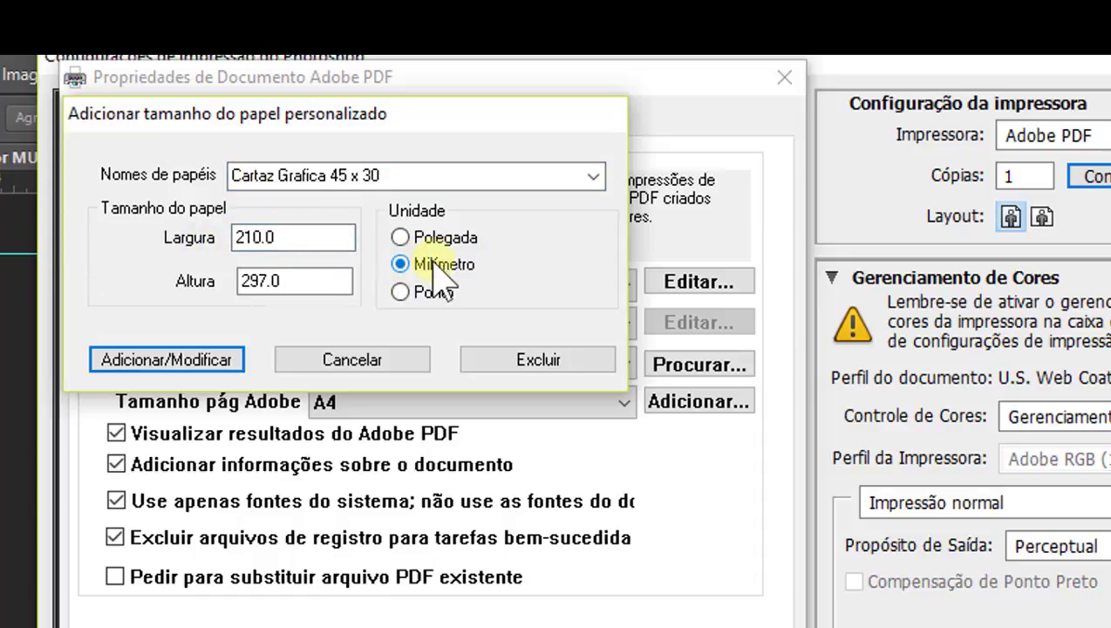
pyautogui.moveTo(300, 239); pyautogui.dragTo(201, 245)
pyautogui.write('450')
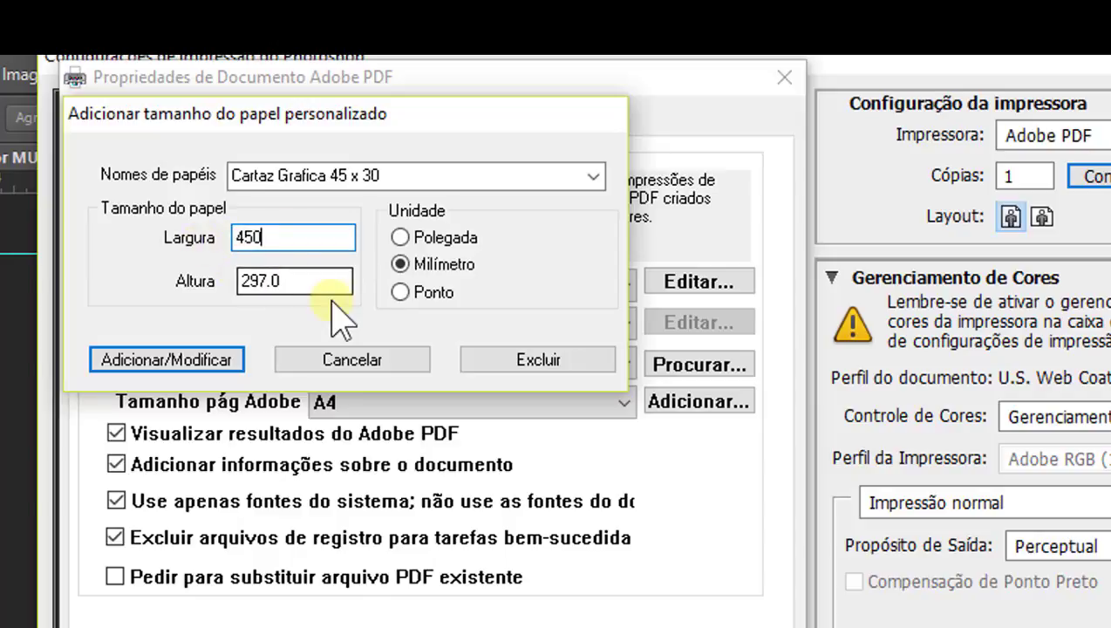
pyautogui.moveTo(322, 283); pyautogui.dragTo(192, 295)
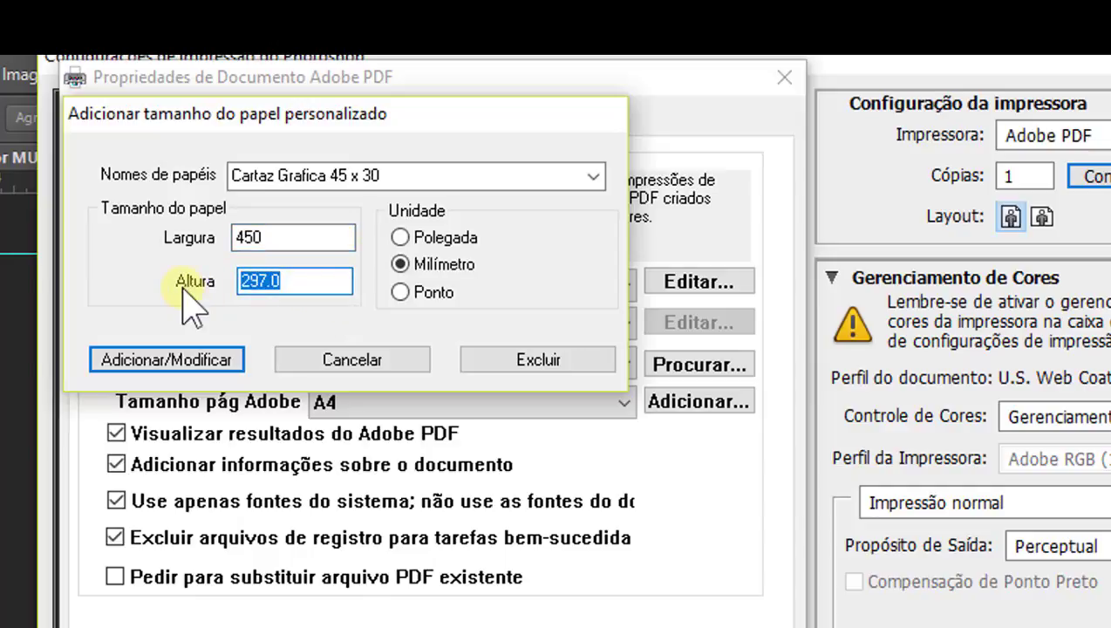
pyautogui.write('300')
pyautogui.click(293, 241)
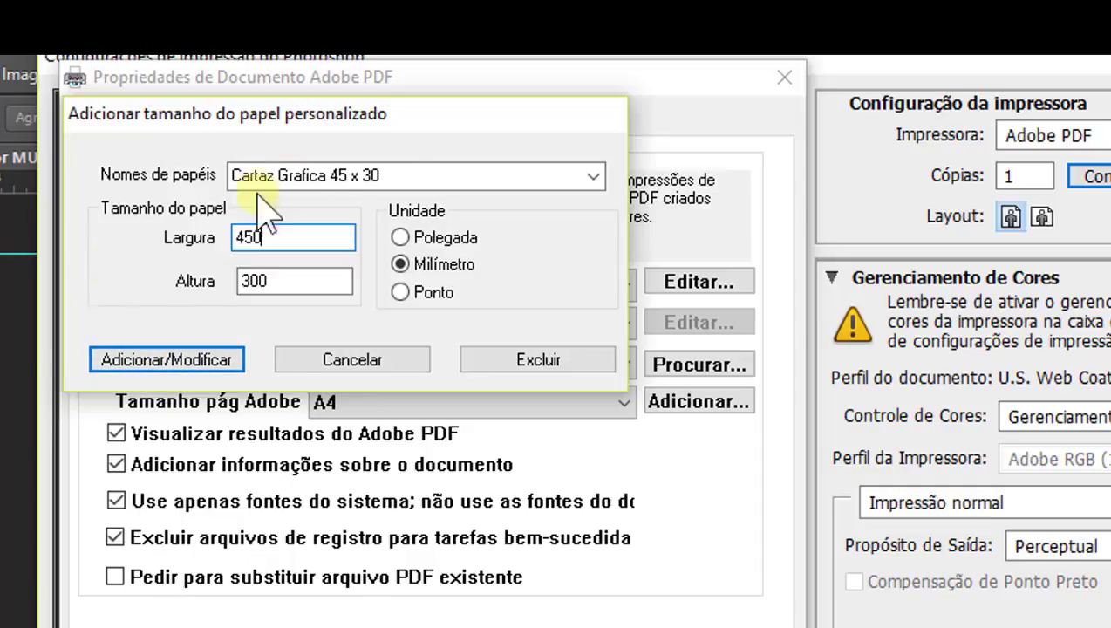
pyautogui.click(166, 360)
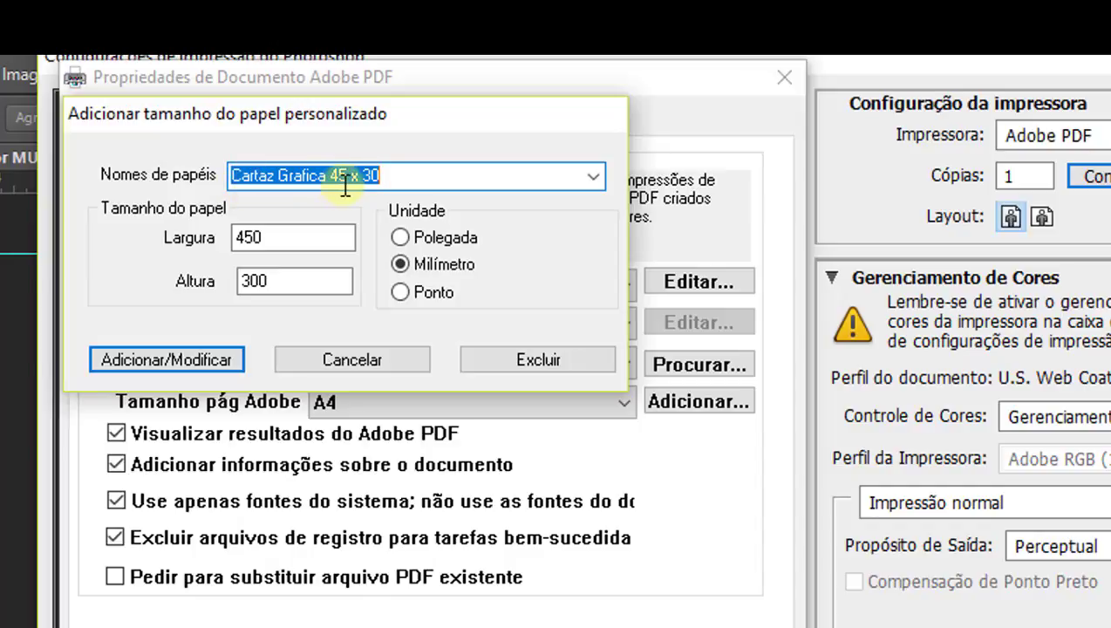
pyautogui.click(399, 177)
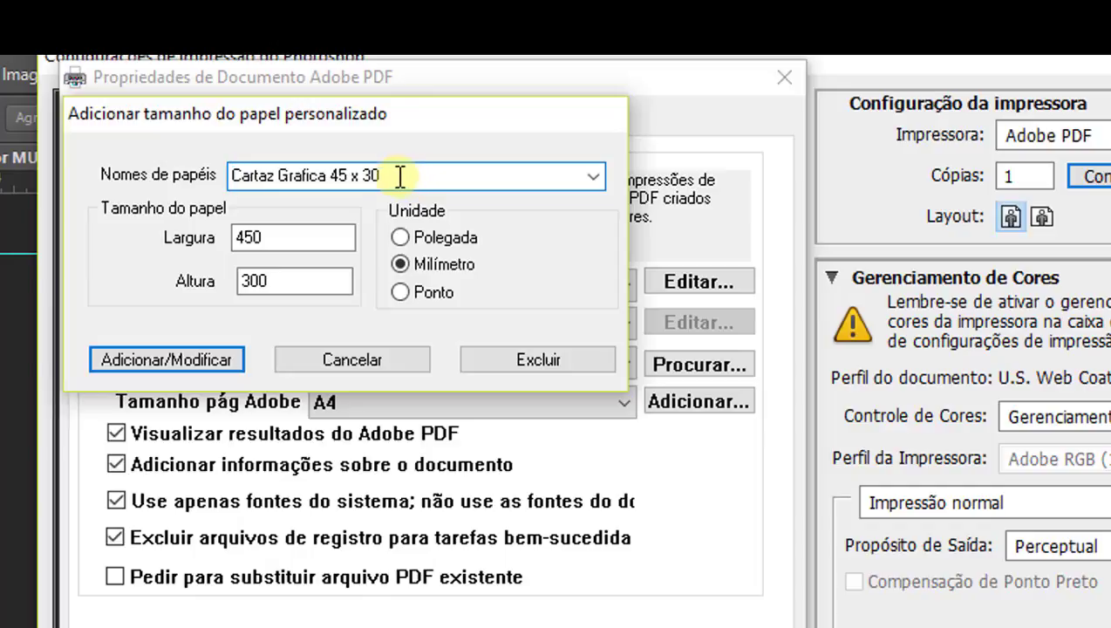
pyautogui.moveTo(399, 177); pyautogui.dragTo(209, 206)
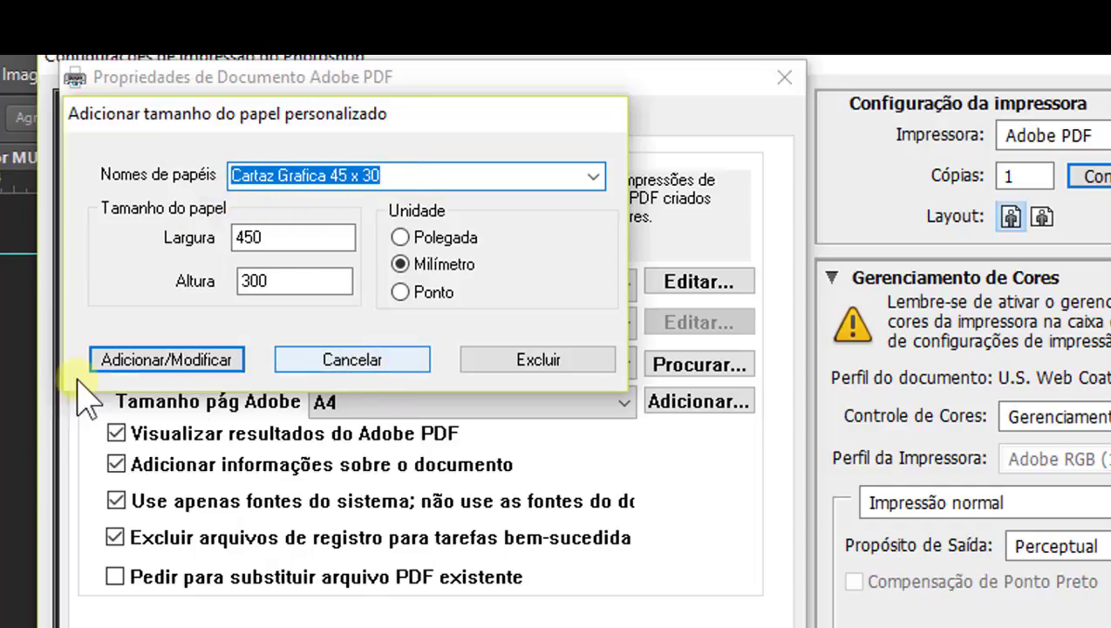
pyautogui.click(175, 360)
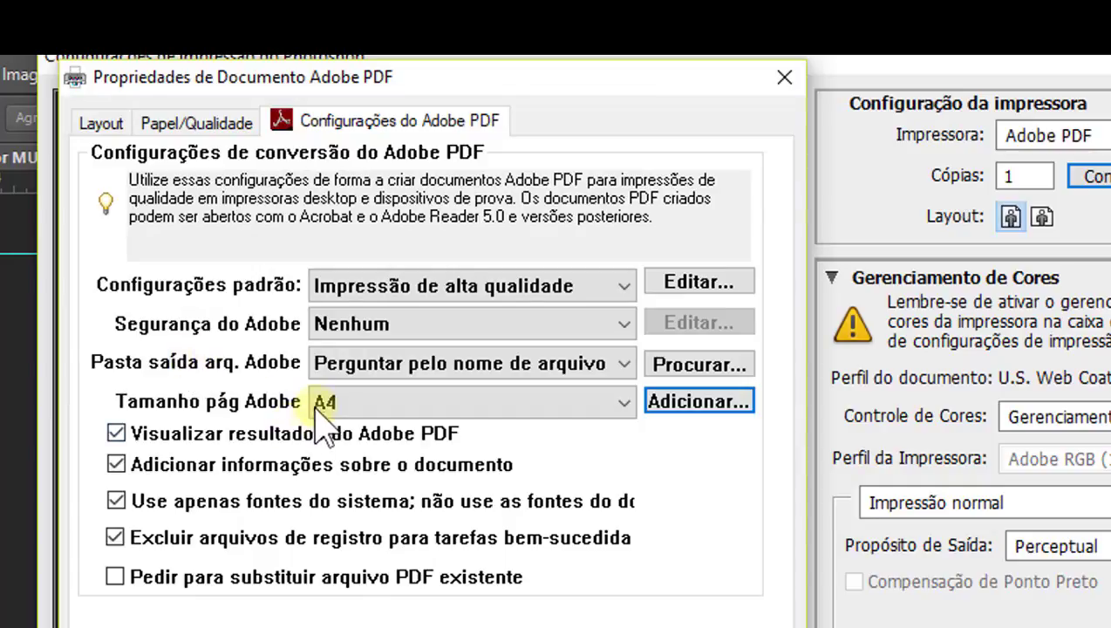
# Select Cartaz Grafica 45 x 30 in Tamanho pág Adobe and confirm with OK
pyautogui.click(624, 405)
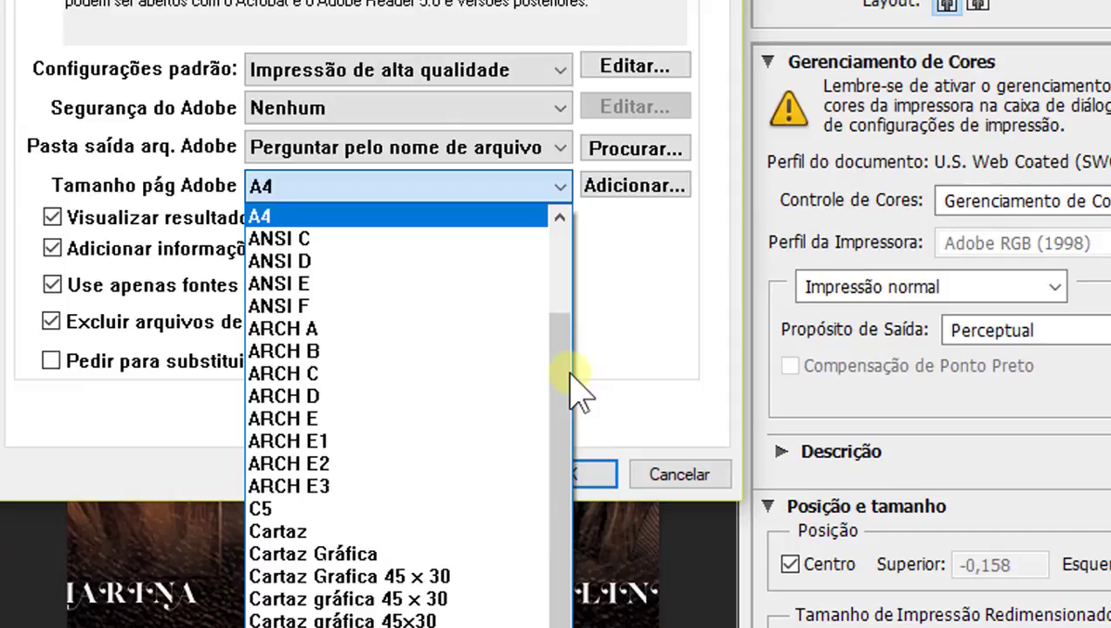
pyautogui.moveTo(575, 392); pyautogui.dragTo(571, 492)
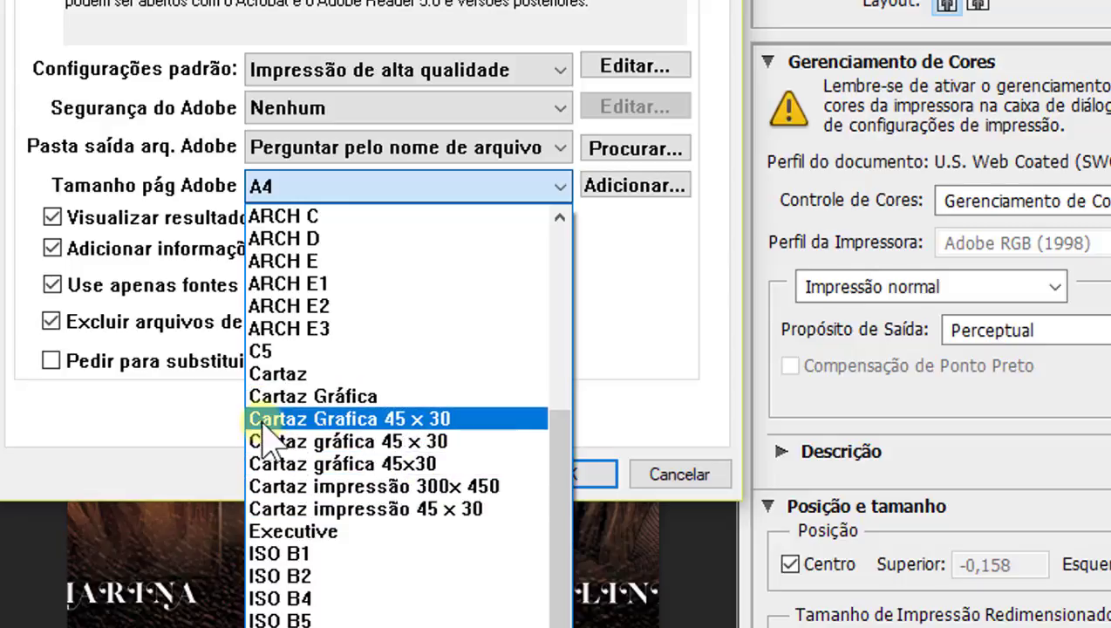
pyautogui.click(409, 420)
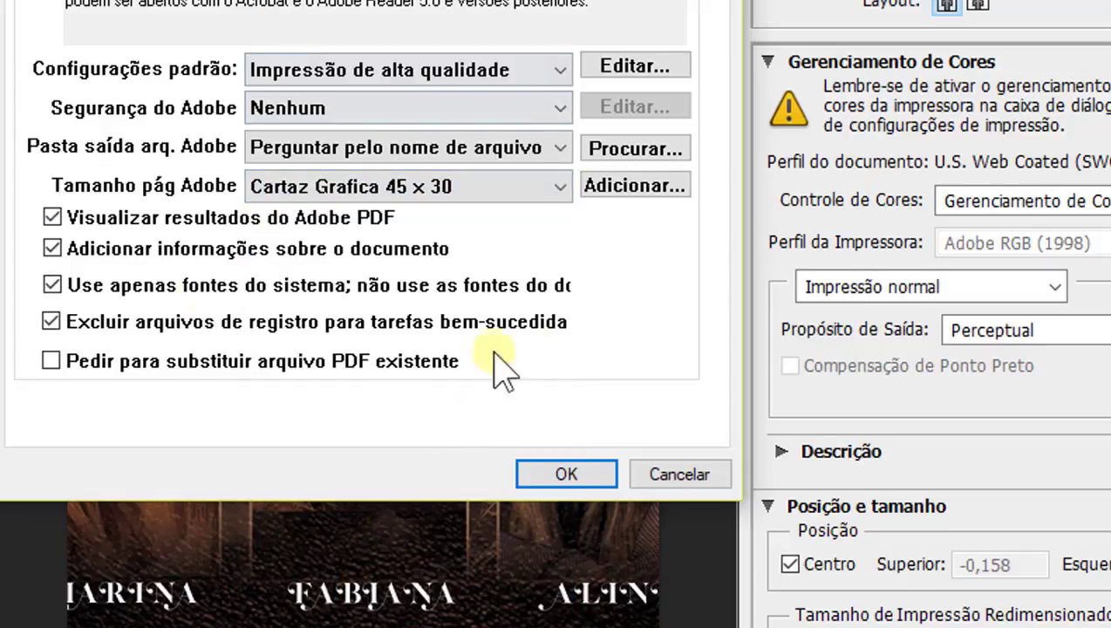
pyautogui.click(565, 474)
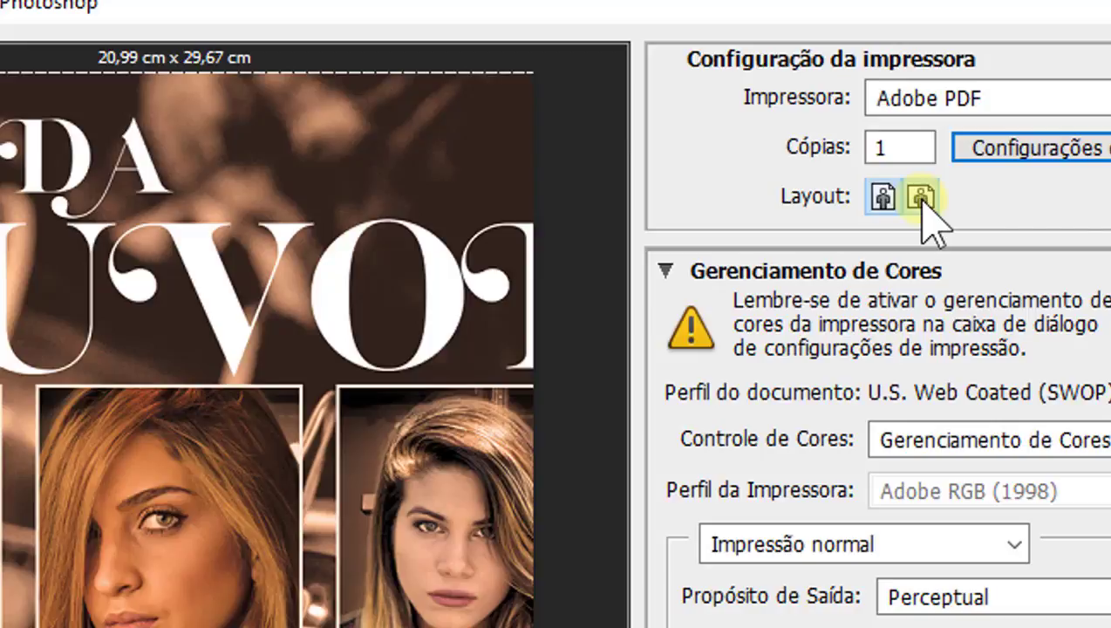
# Switch the print layout to landscape and reopen the Adobe PDF printer settings
pyautogui.click(920, 198)
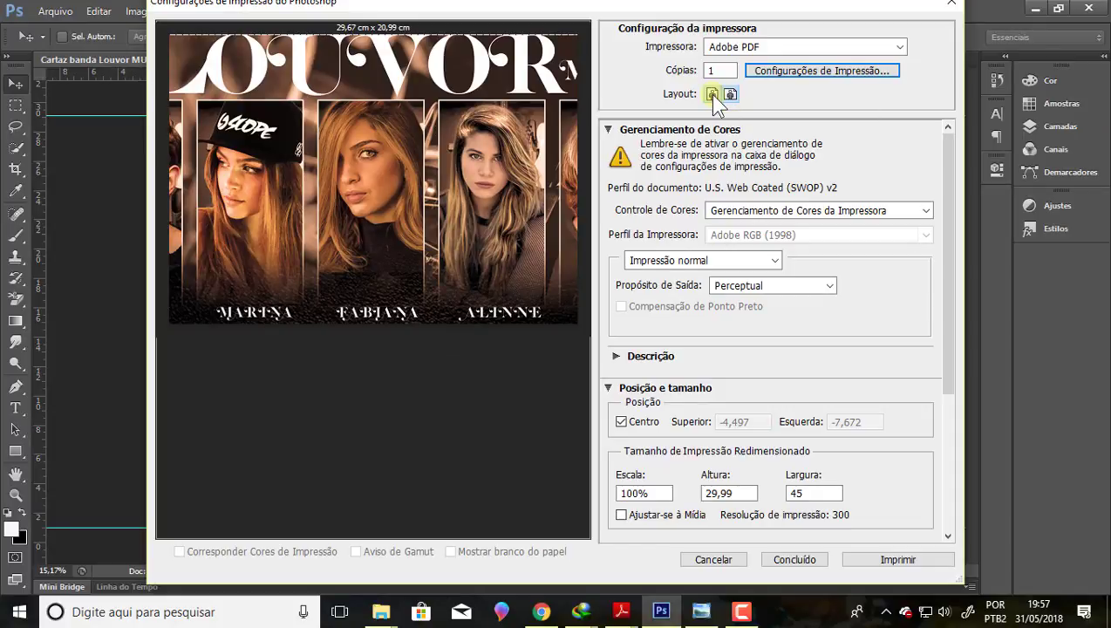
pyautogui.click(712, 93)
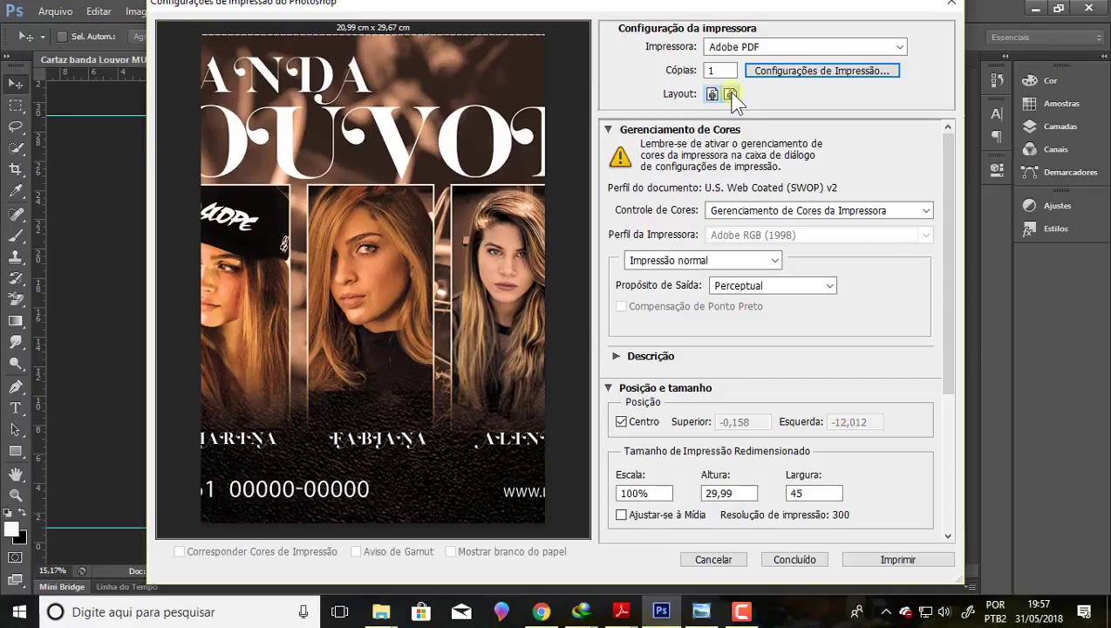
pyautogui.click(730, 94)
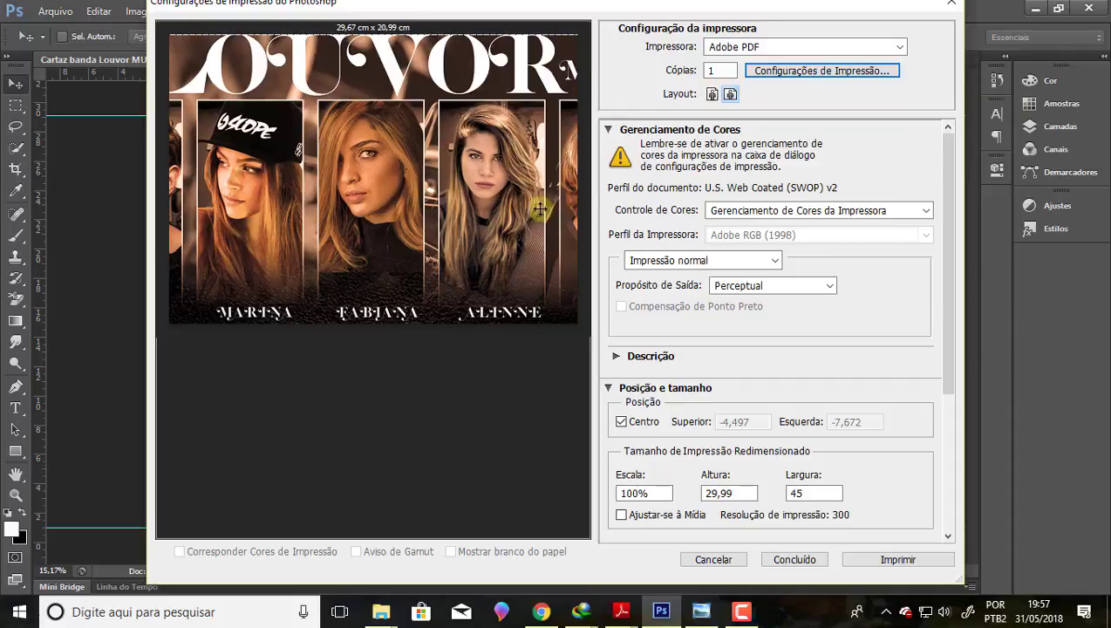
pyautogui.click(772, 77)
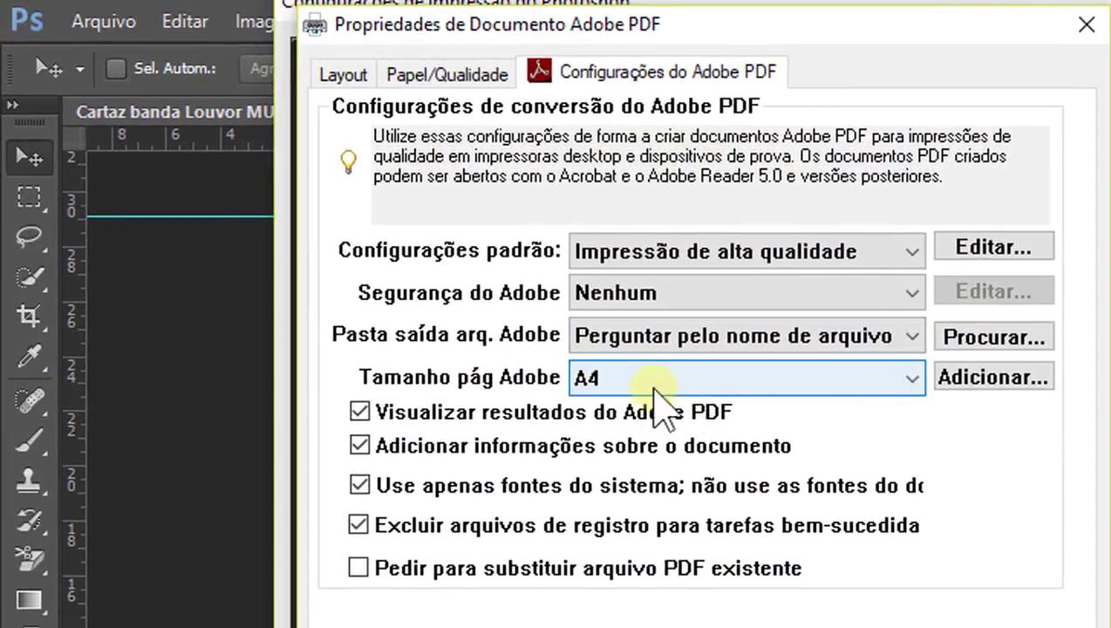
# Reselect the Cartaz gráfica 45 x 30 page size, confirm, and set the layout to landscape
pyautogui.click(911, 379)
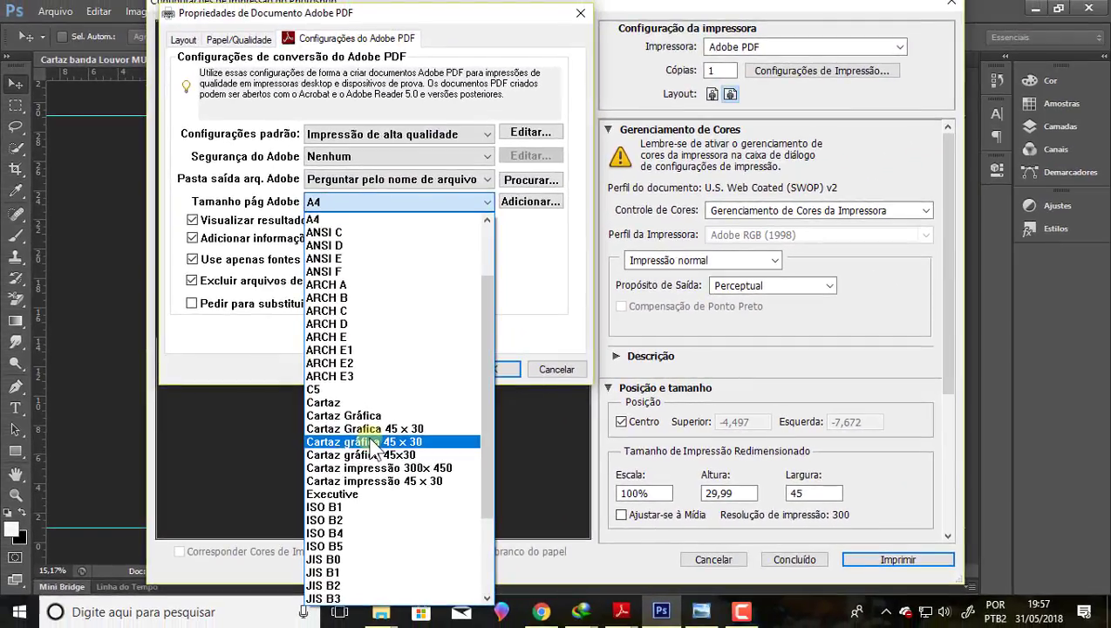
pyautogui.click(373, 443)
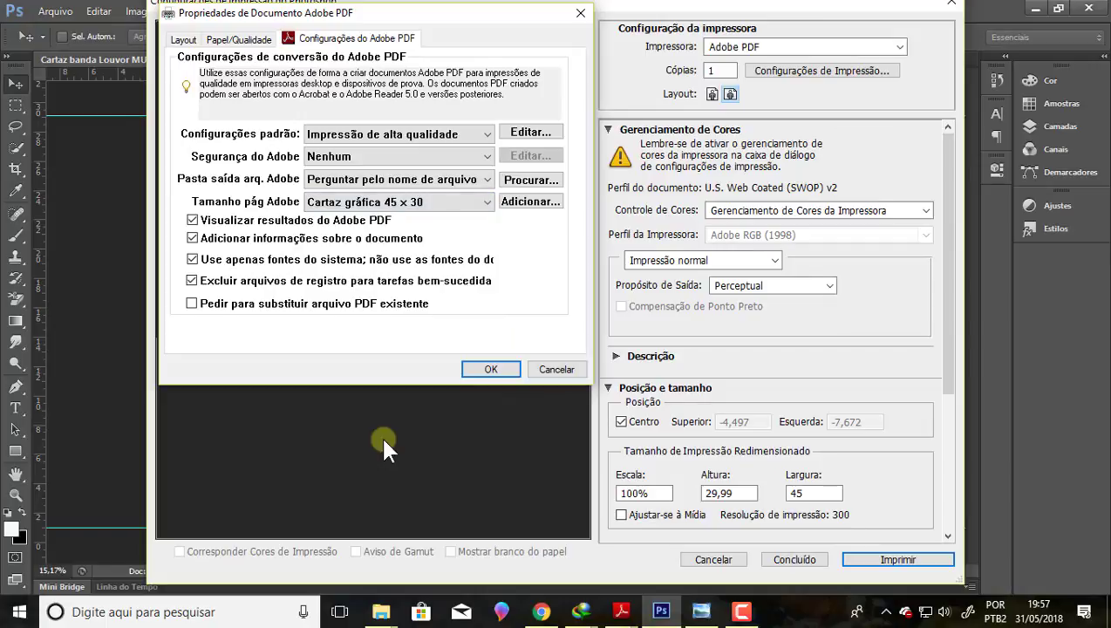
pyautogui.click(484, 368)
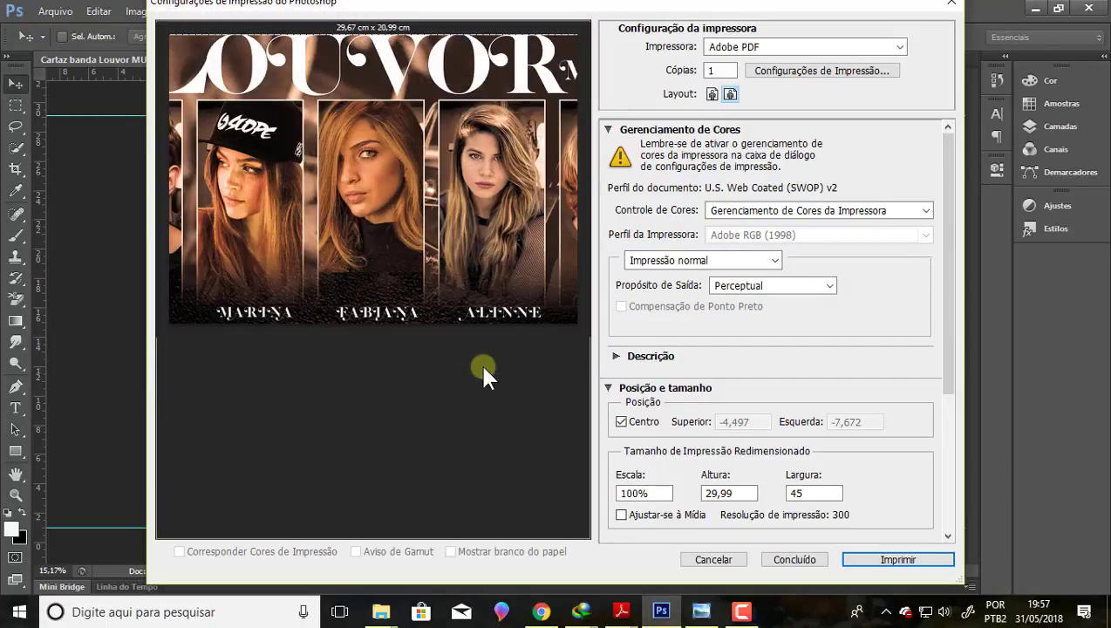
pyautogui.click(712, 93)
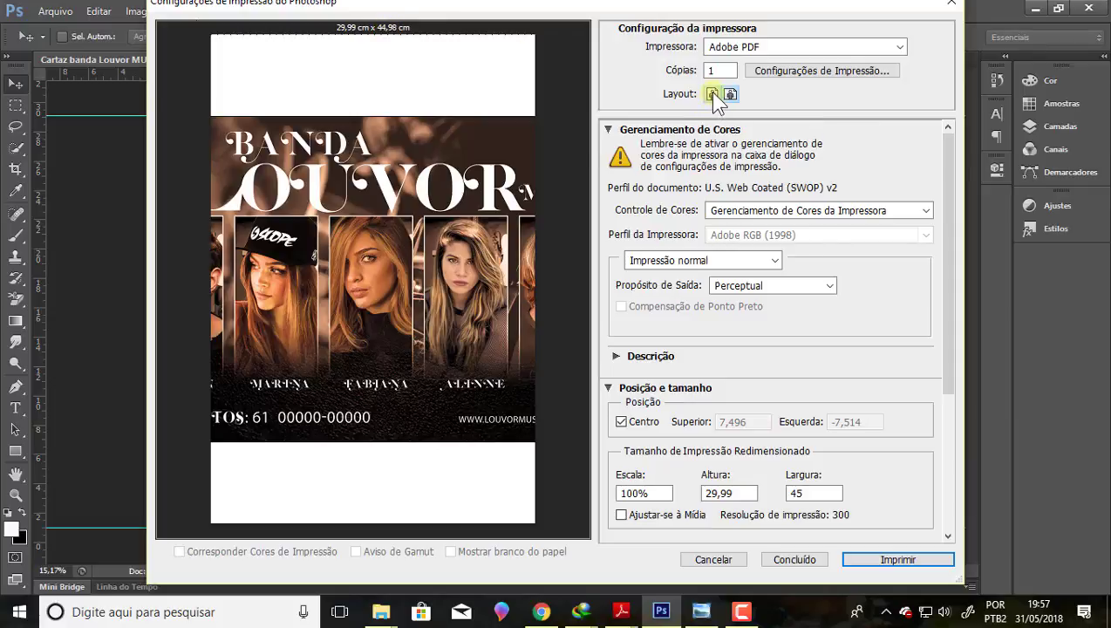
pyautogui.click(711, 93)
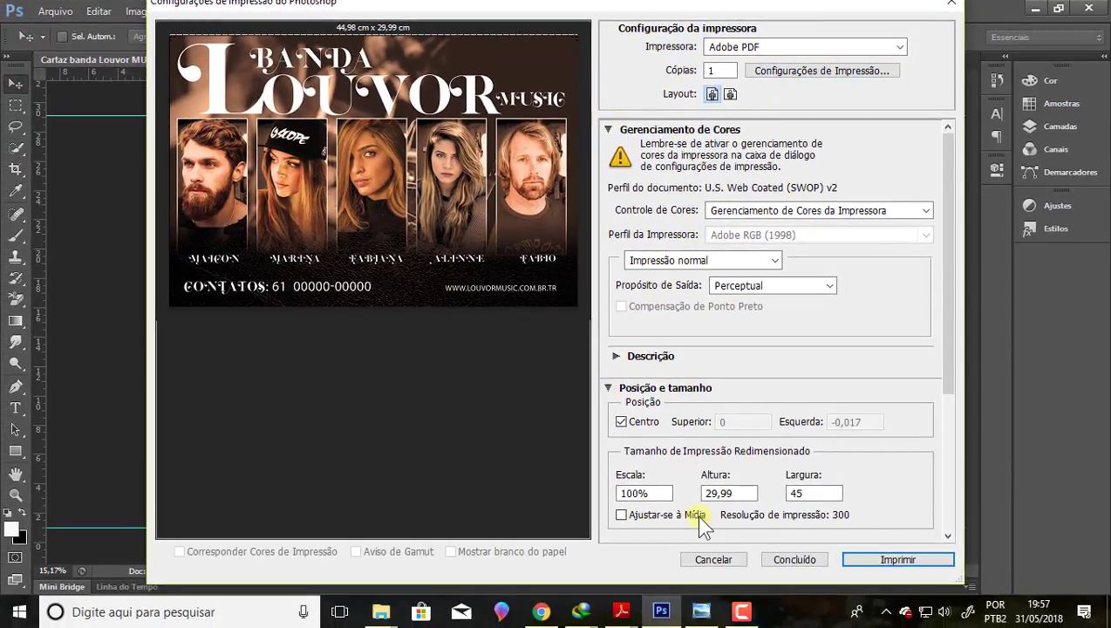
pyautogui.moveTo(949, 303); pyautogui.dragTo(947, 436)
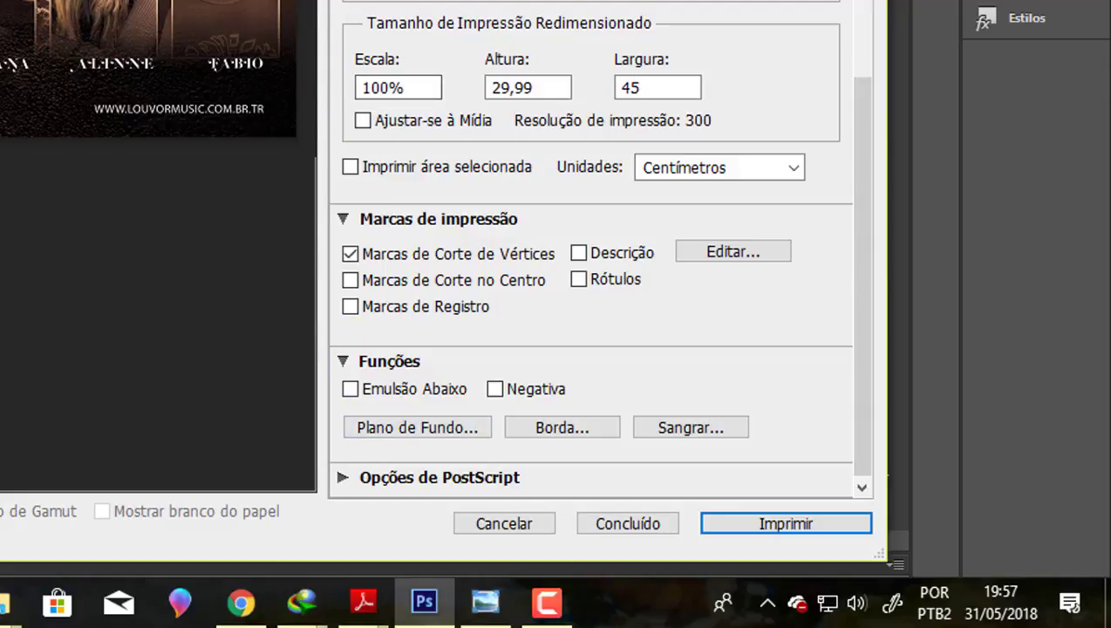
pyautogui.click(367, 2)
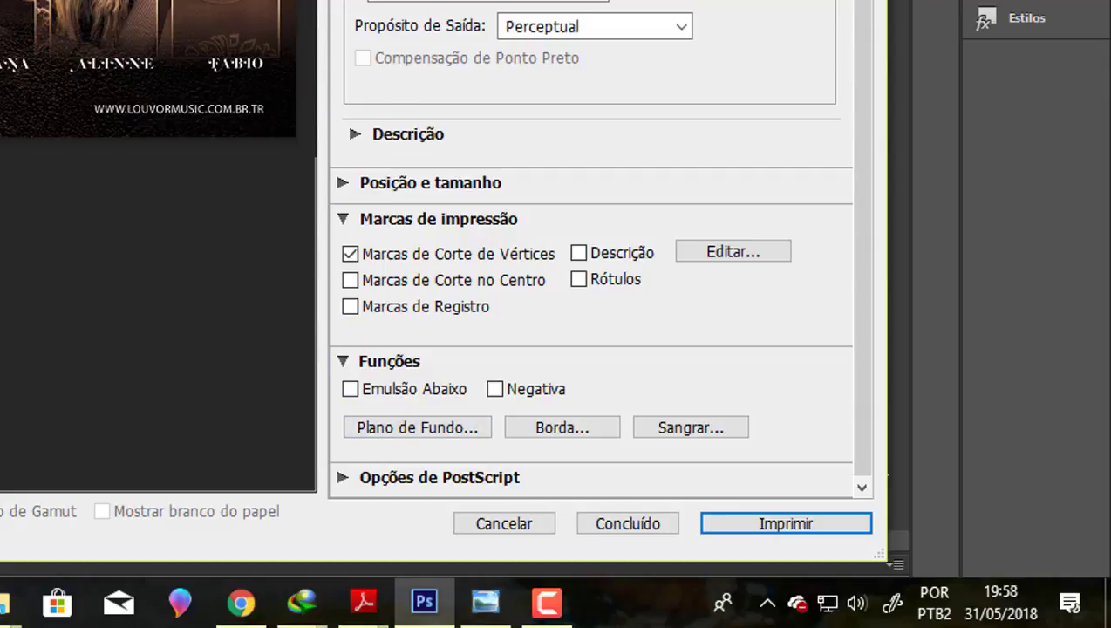
pyautogui.click(344, 219)
pyautogui.click(344, 334)
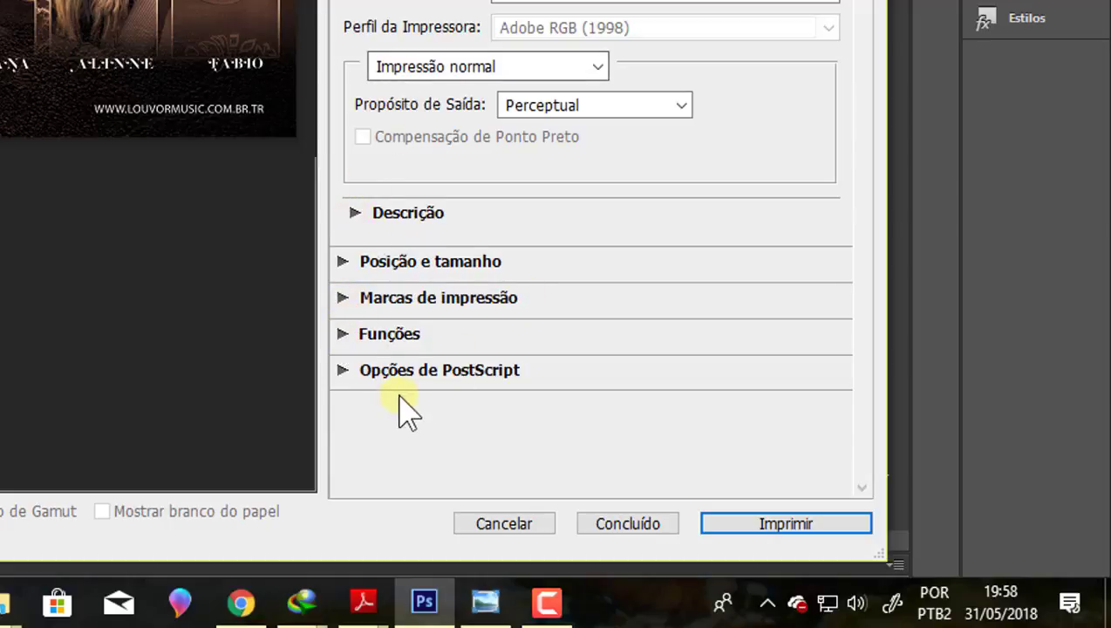
pyautogui.click(342, 263)
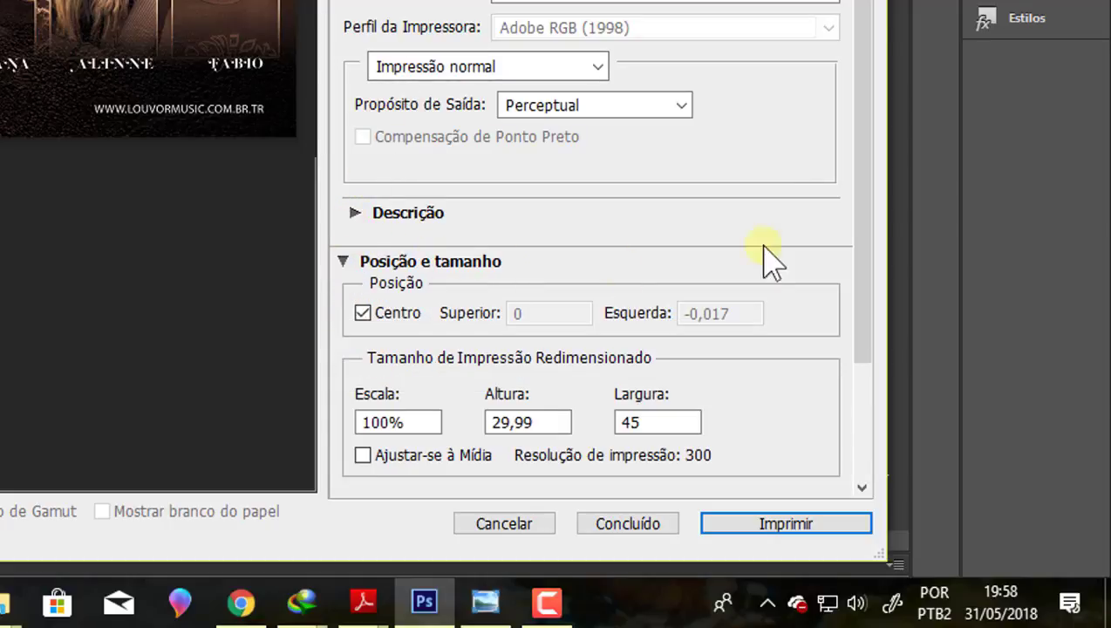
pyautogui.moveTo(852, 80); pyautogui.dragTo(887, 273)
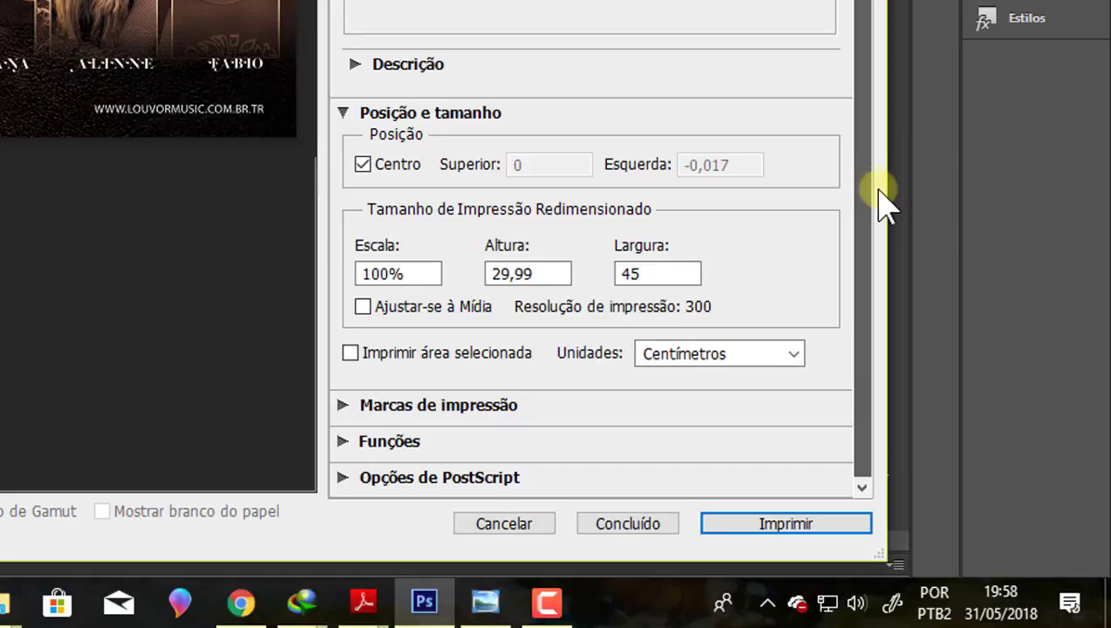
pyautogui.click(343, 405)
pyautogui.scroll(-2, 863, 336)
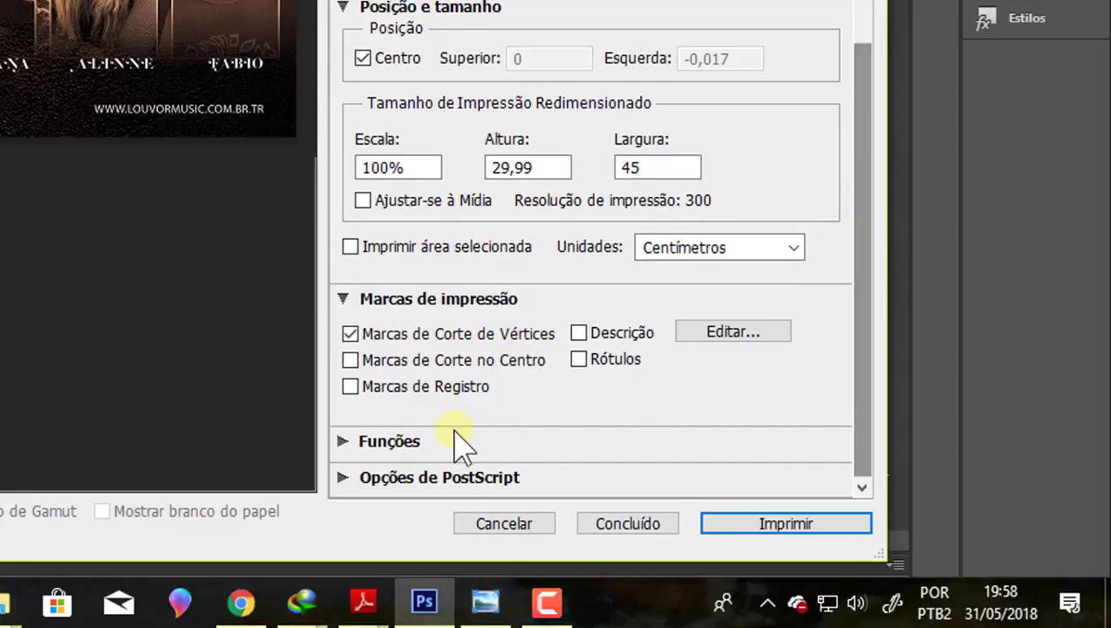
pyautogui.click(343, 442)
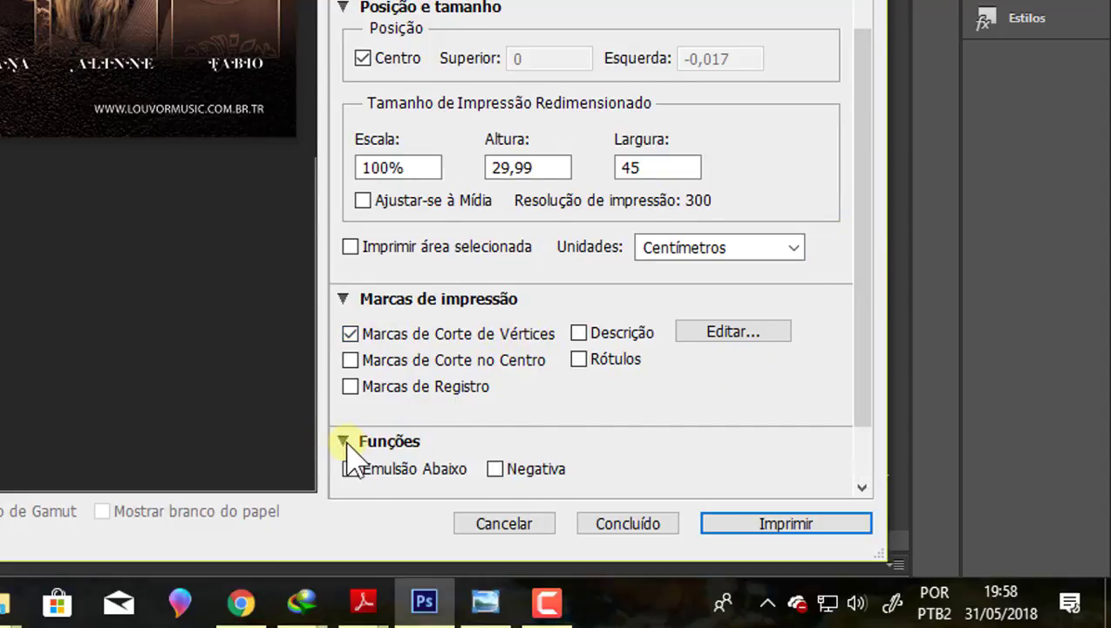
pyautogui.moveTo(868, 301); pyautogui.dragTo(867, 367)
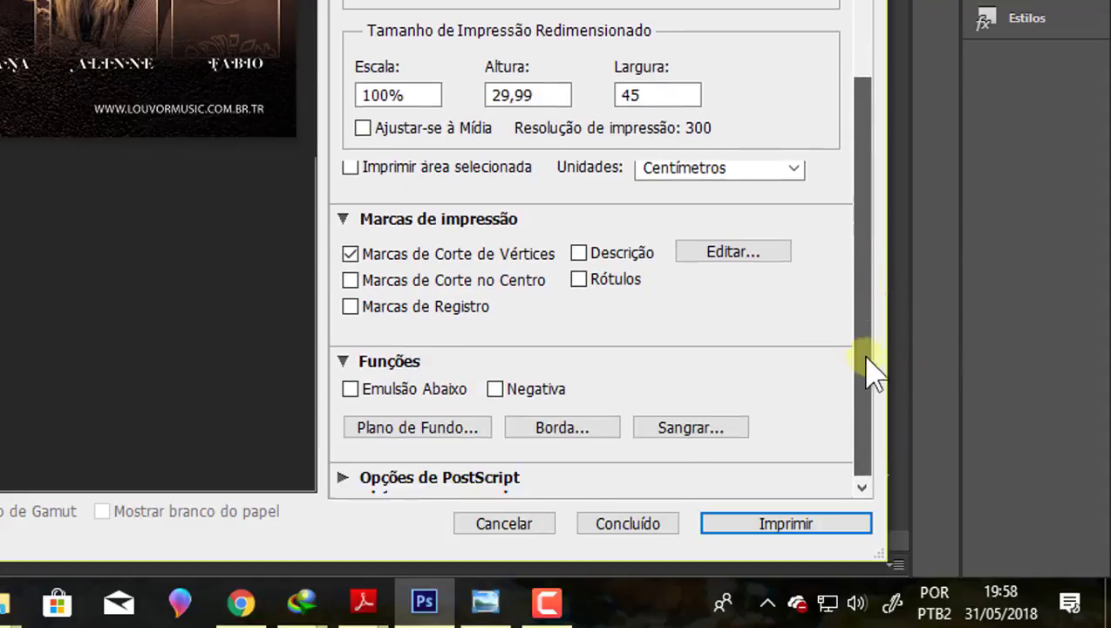
# Set a 5 mm bleed width in the Sangrar dialog
pyautogui.click(684, 429)
pyautogui.write('5')
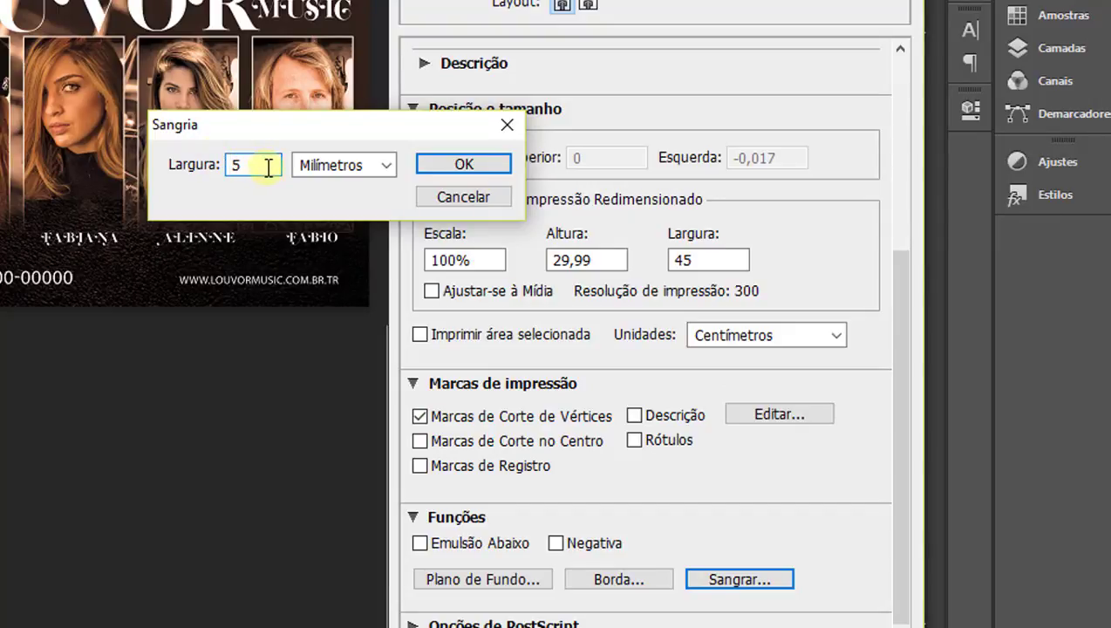
pyautogui.click(427, 164)
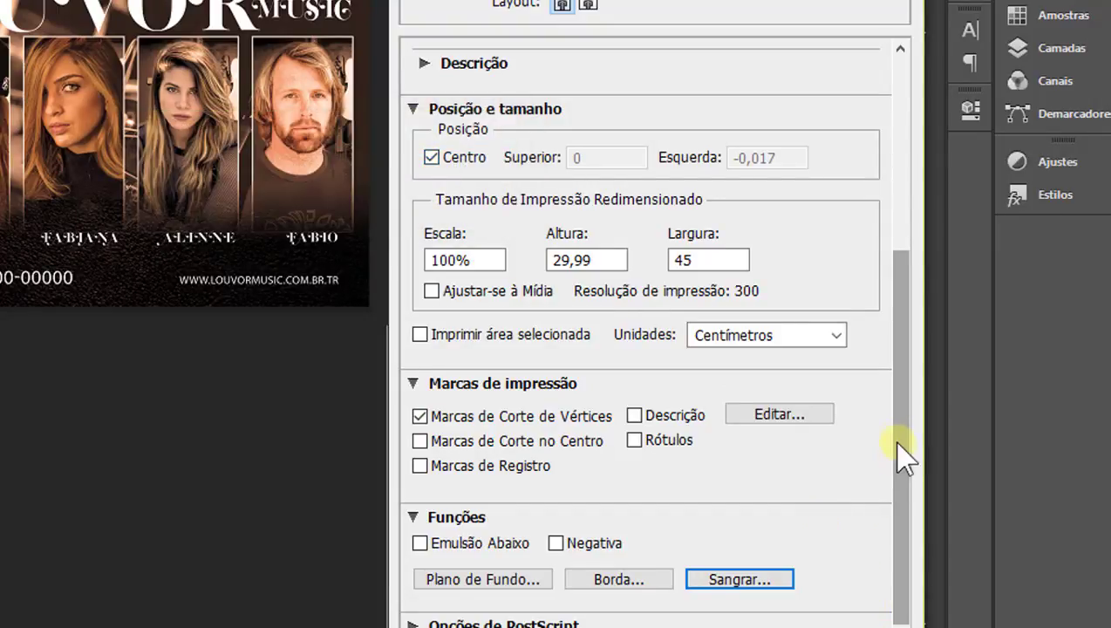
pyautogui.moveTo(903, 448)
pyautogui.mouseDown()
pyautogui.moveTo(906, 479)
pyautogui.moveTo(949, 170)
pyautogui.moveTo(915, 519)
pyautogui.mouseUp()
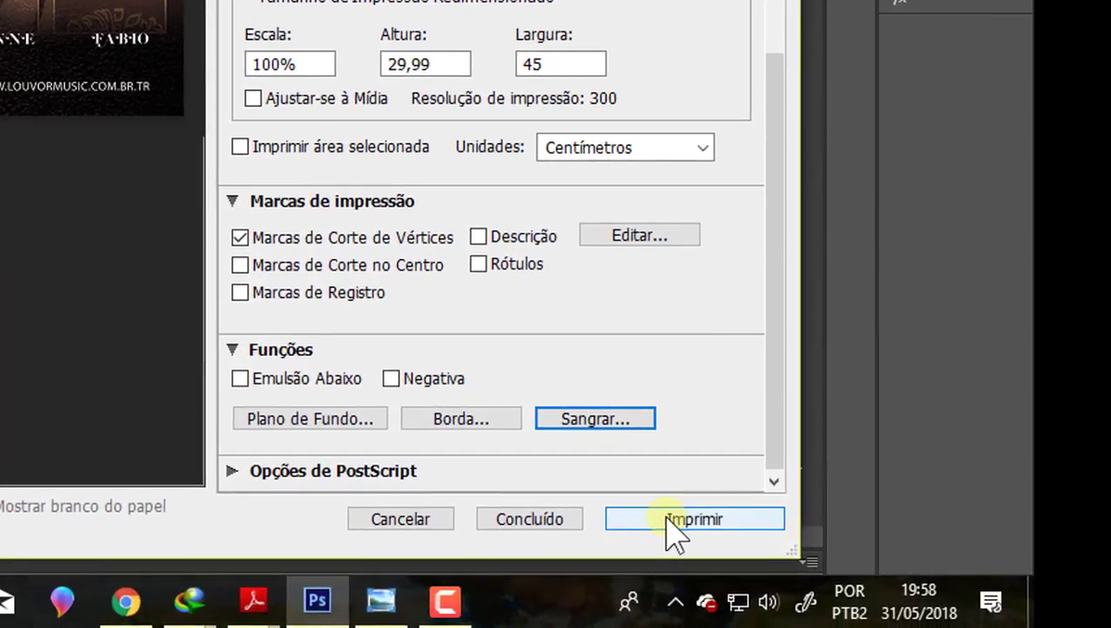
# Print to PDF past the size warning, saving as 'Banda Musical impressão'
pyautogui.click(684, 534)
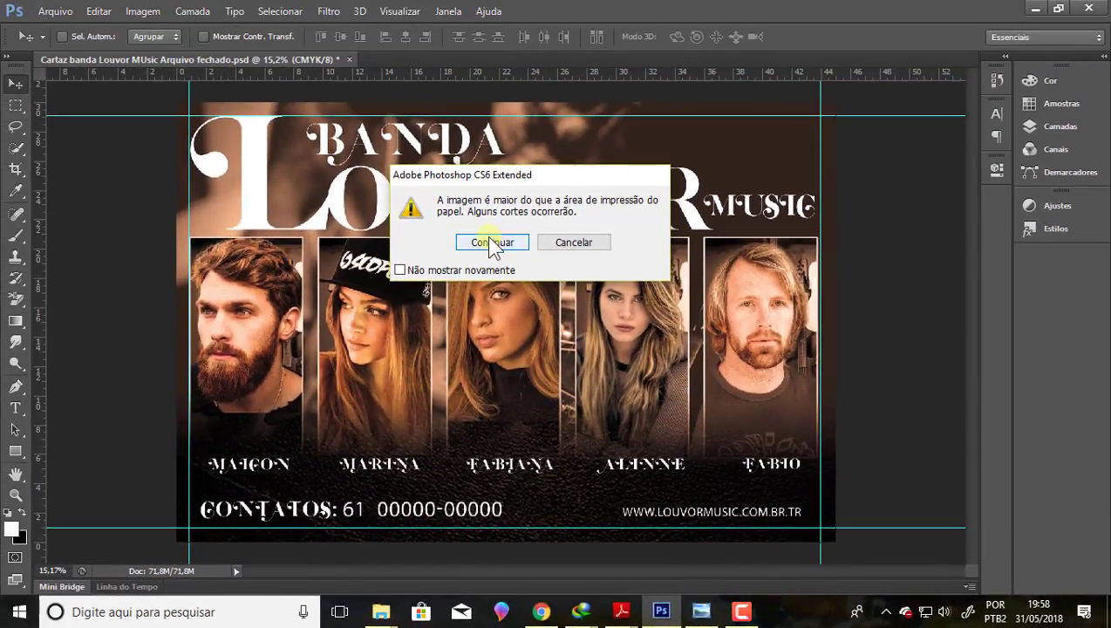
pyautogui.click(491, 242)
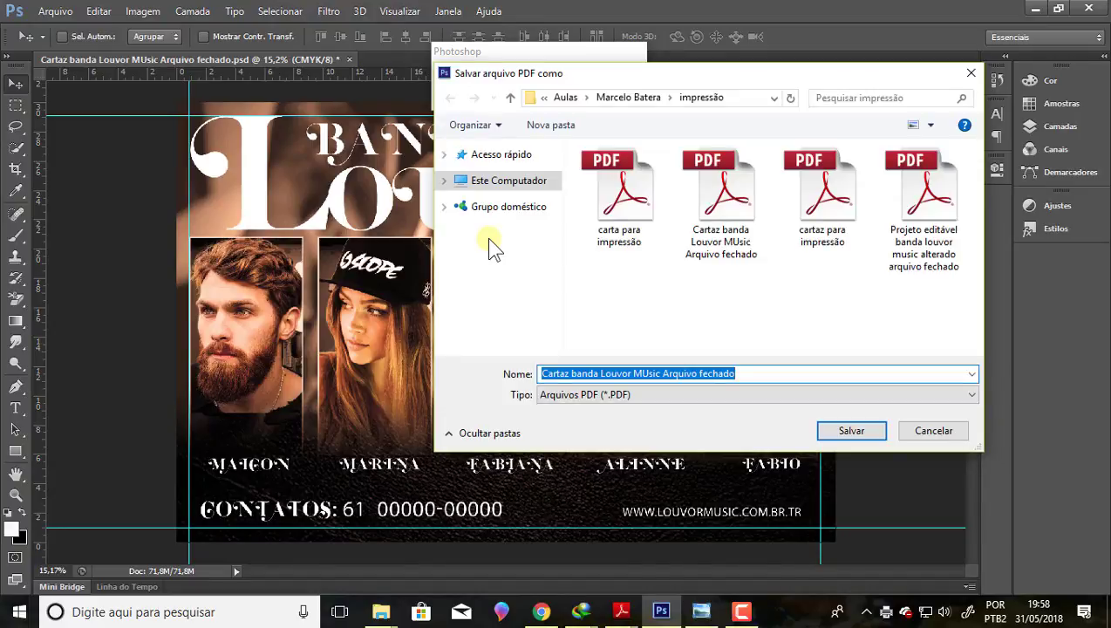
pyautogui.click(751, 379)
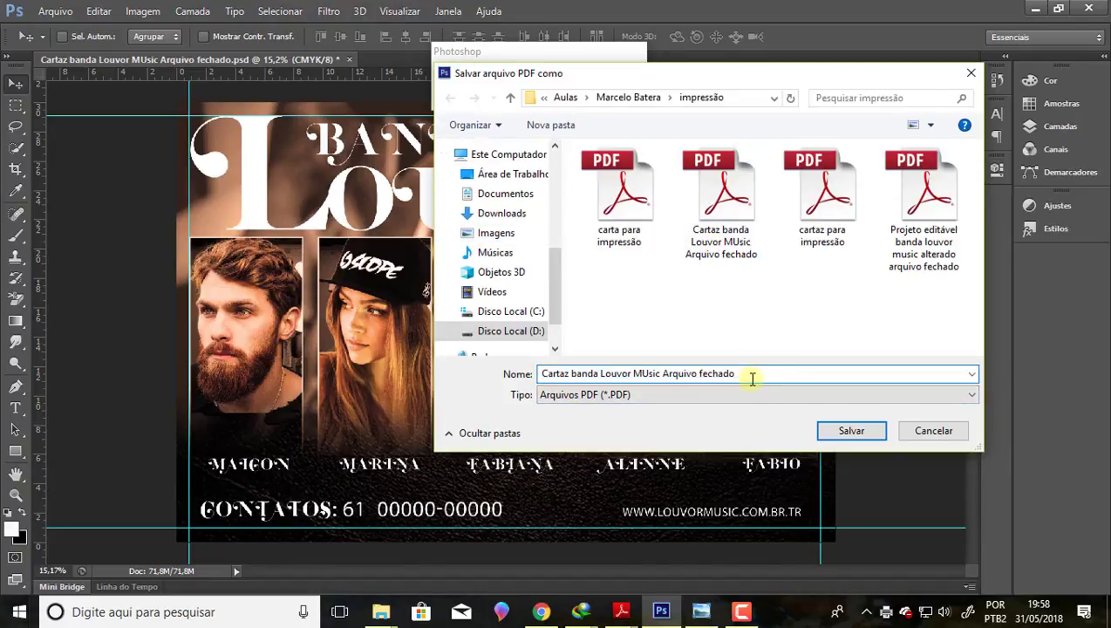
pyautogui.press('BackSpace')
pyautogui.press('BackSpace')
pyautogui.press('BackSpace')
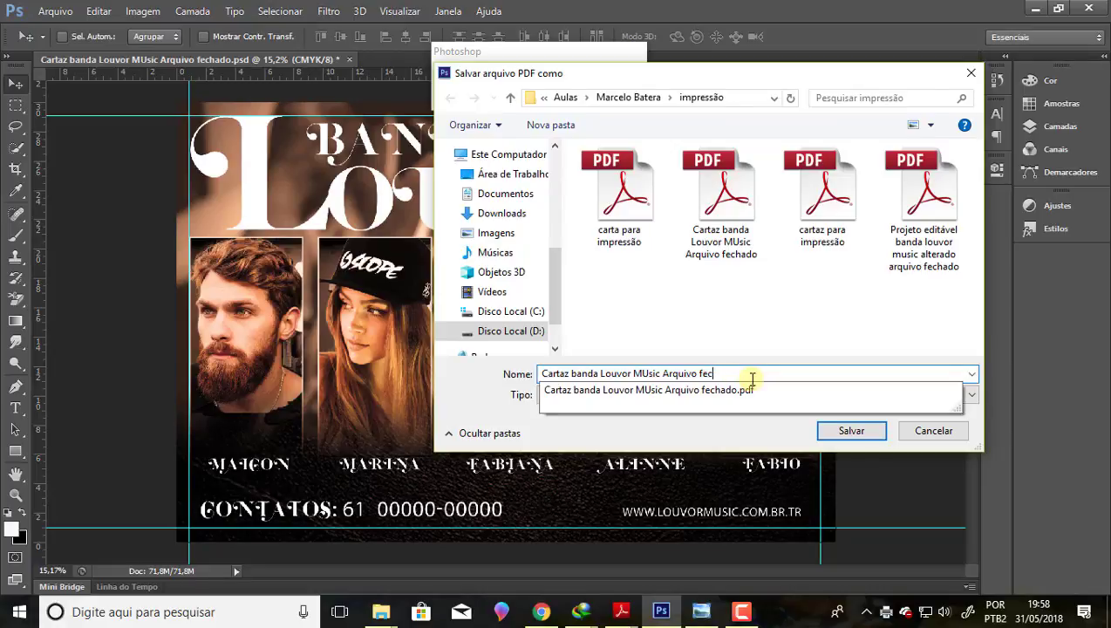
pyautogui.press('BackSpace')
pyautogui.press('BackSpace')
pyautogui.press('BackSpace')
pyautogui.press('BackSpace')
pyautogui.press('BackSpace')
pyautogui.press('BackSpace')
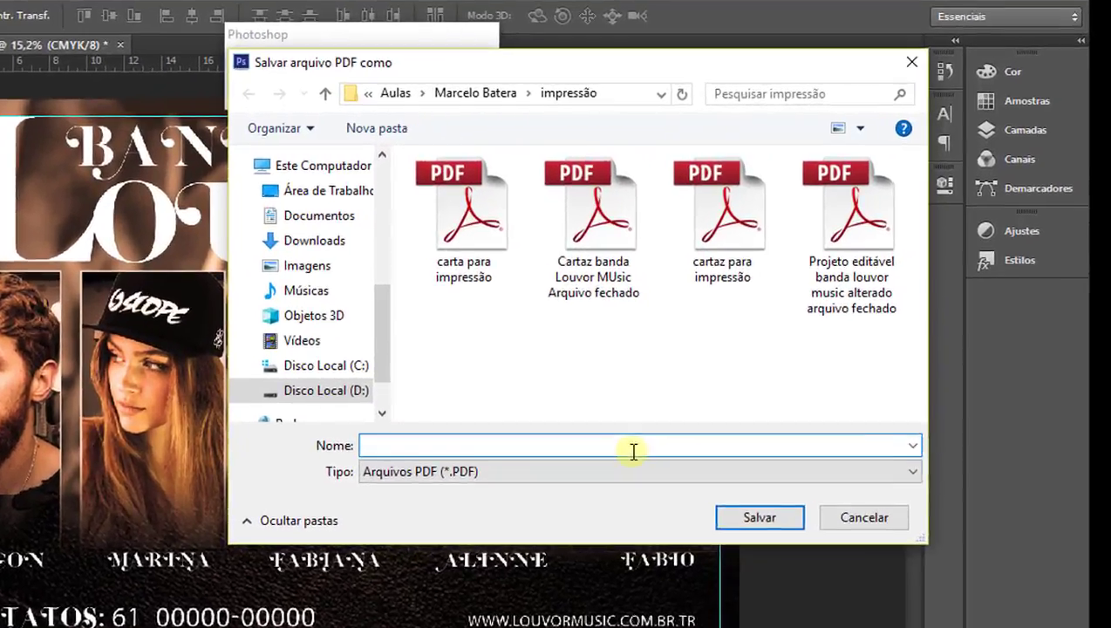
pyautogui.write('Ba')
pyautogui.write('nda Musical')
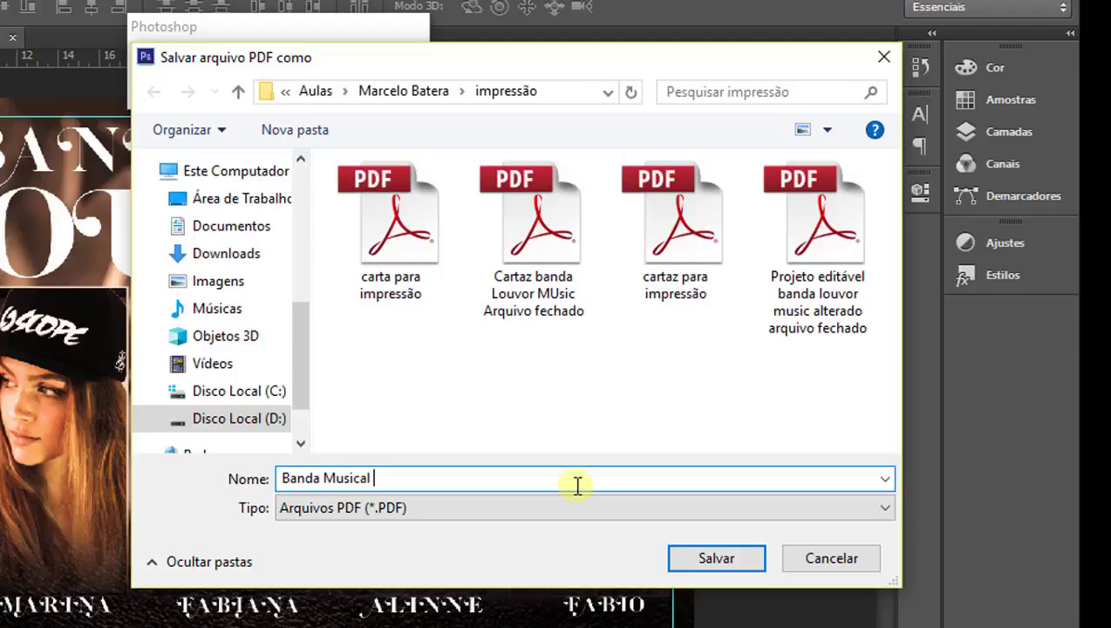
pyautogui.write('ssão')
pyautogui.click(716, 557)
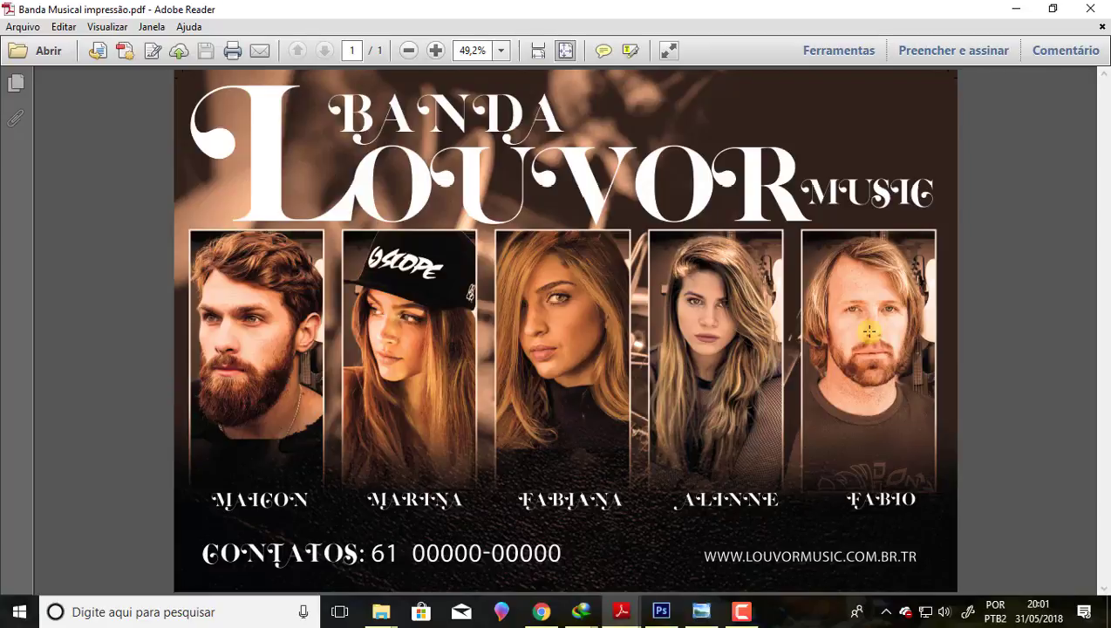
# Zoom the PDF to 1600% to check sharpness, back to 33.3%, then return to Photoshop
pyautogui.scroll(2, 869, 331)
pyautogui.scroll(2, 869, 331)
pyautogui.scroll(2, 869, 332)
pyautogui.scroll(2, 869, 331)
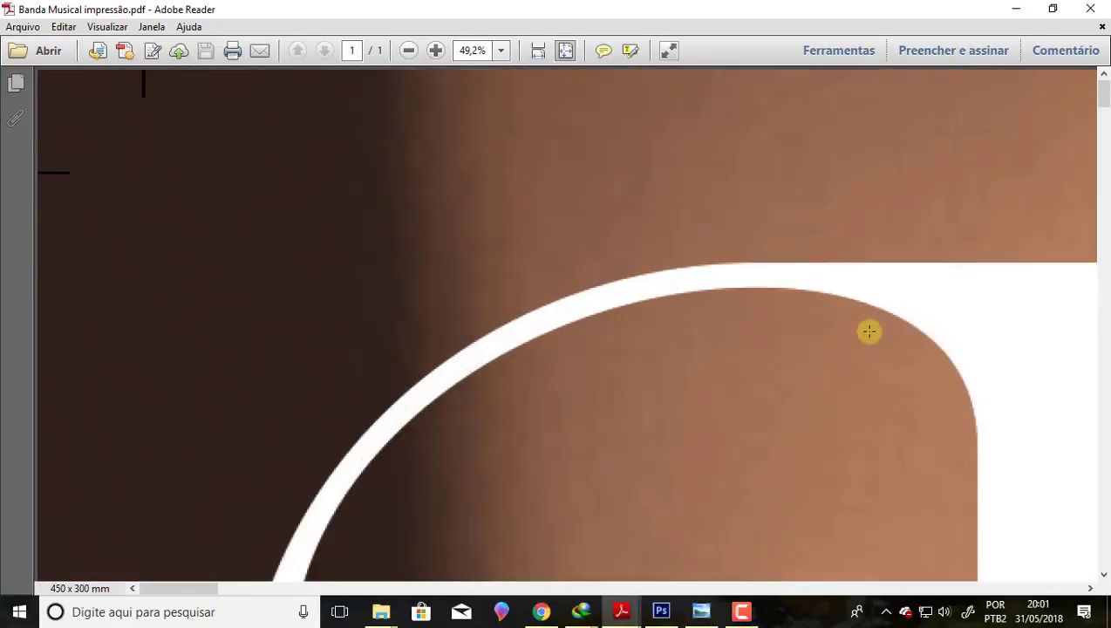
pyautogui.scroll(2, 869, 331)
pyautogui.scroll(2, 870, 331)
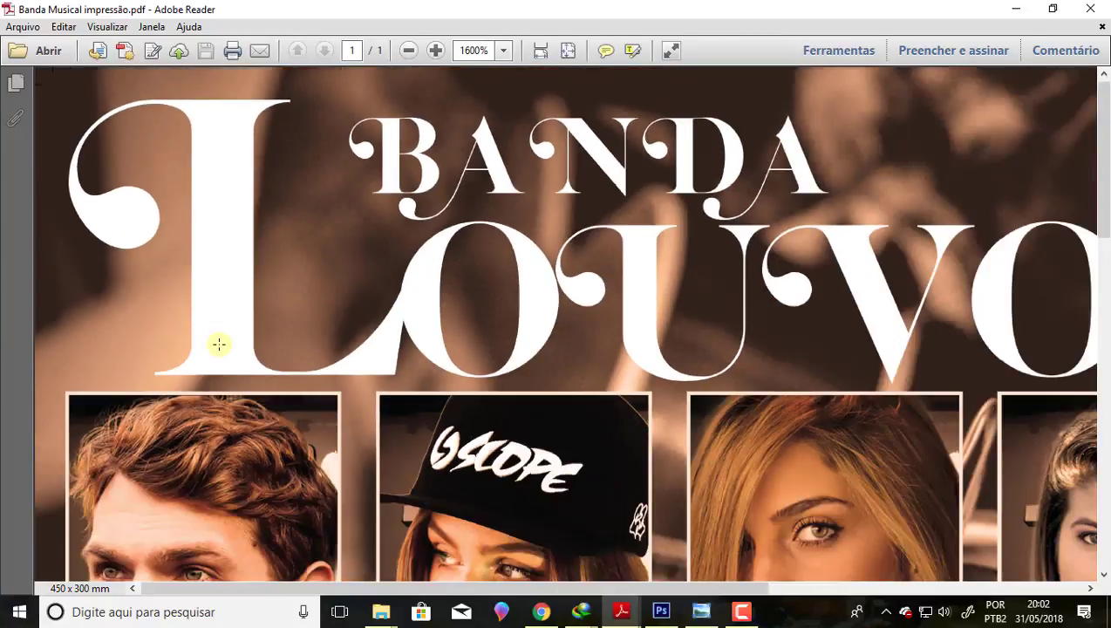
pyautogui.scroll(-10, 219, 344)
pyautogui.scroll(-2, 219, 345)
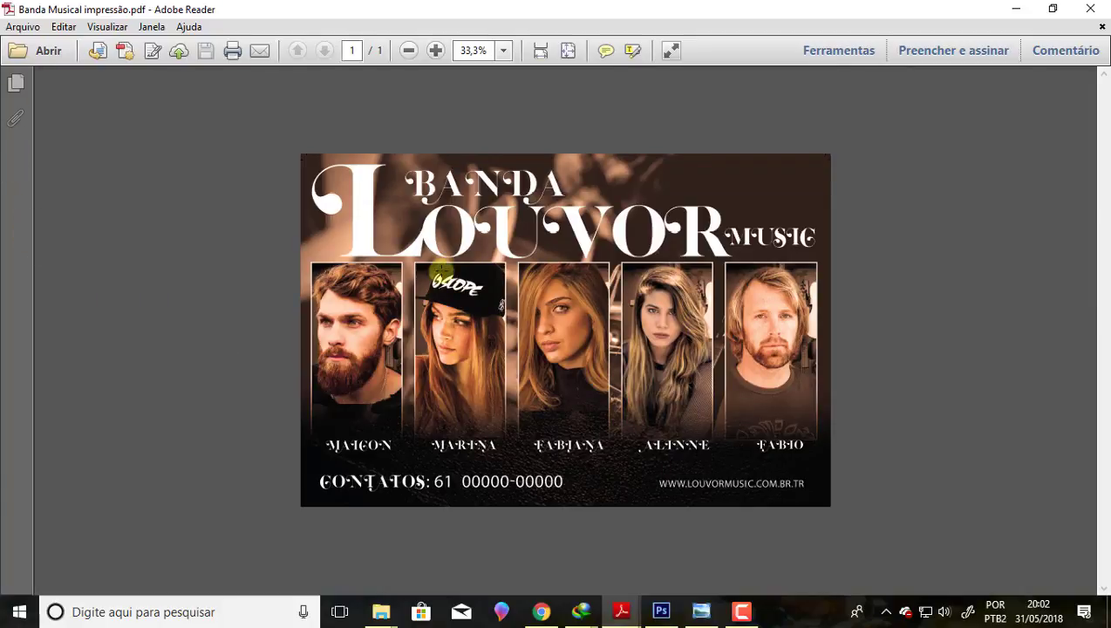
pyautogui.click(663, 612)
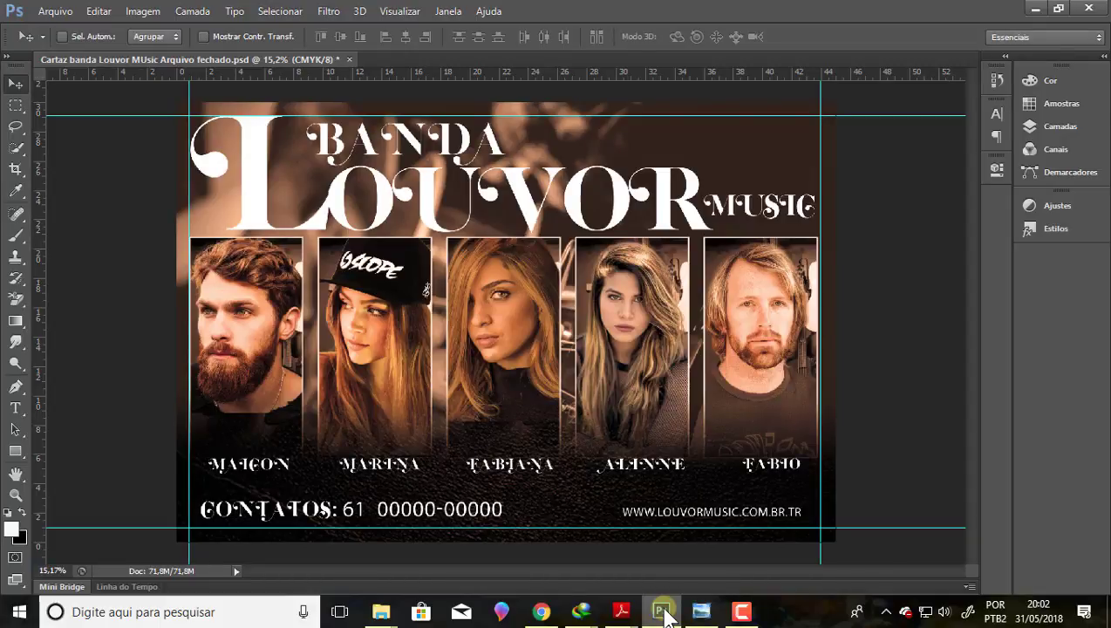
# Save the Banda Louvor Music poster PSD with Arquivo > Salvar
pyautogui.click(1034, 127)
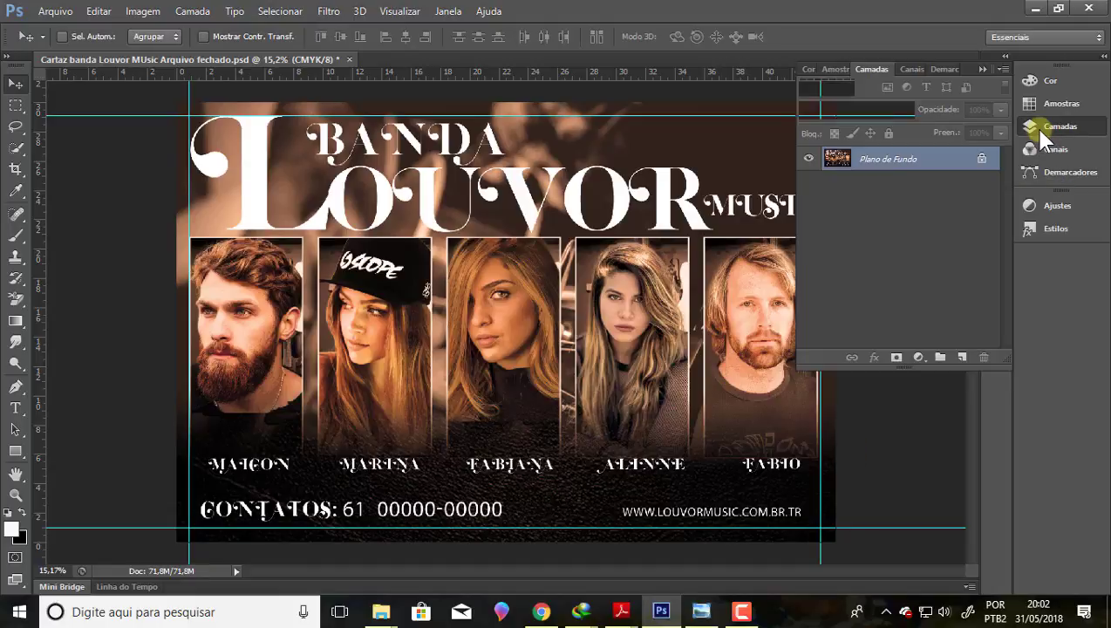
pyautogui.click(976, 66)
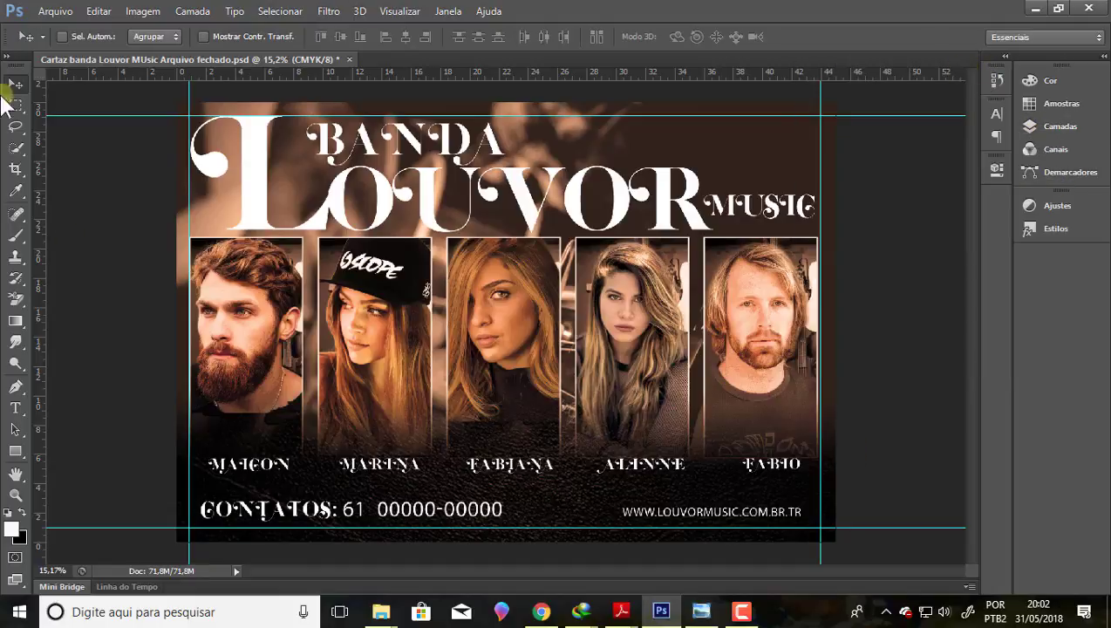
pyautogui.click(55, 12)
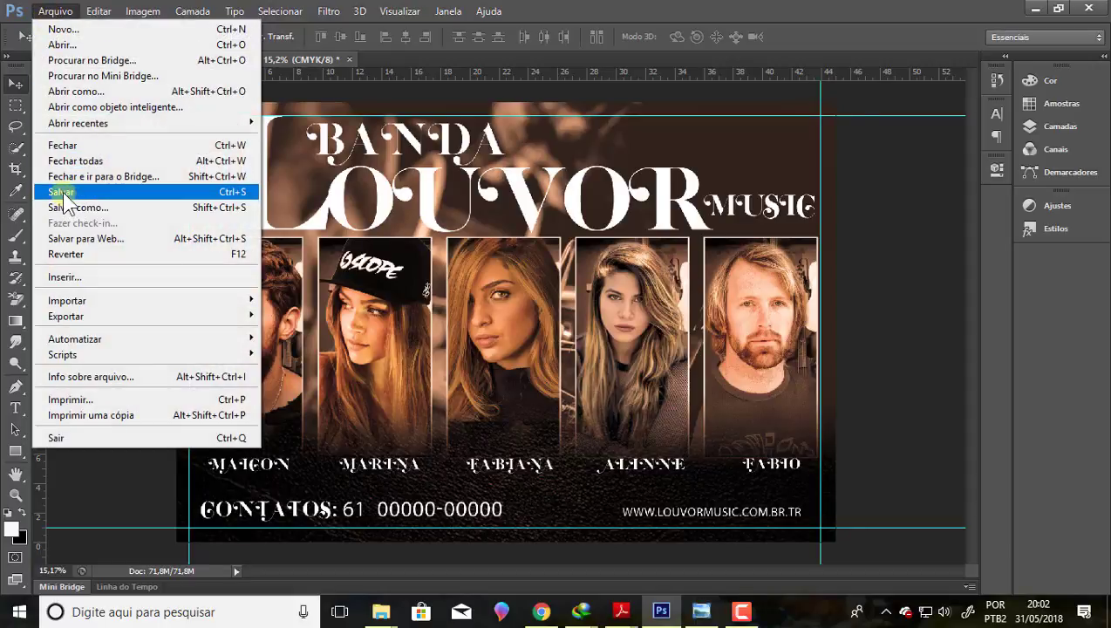
pyautogui.click(65, 192)
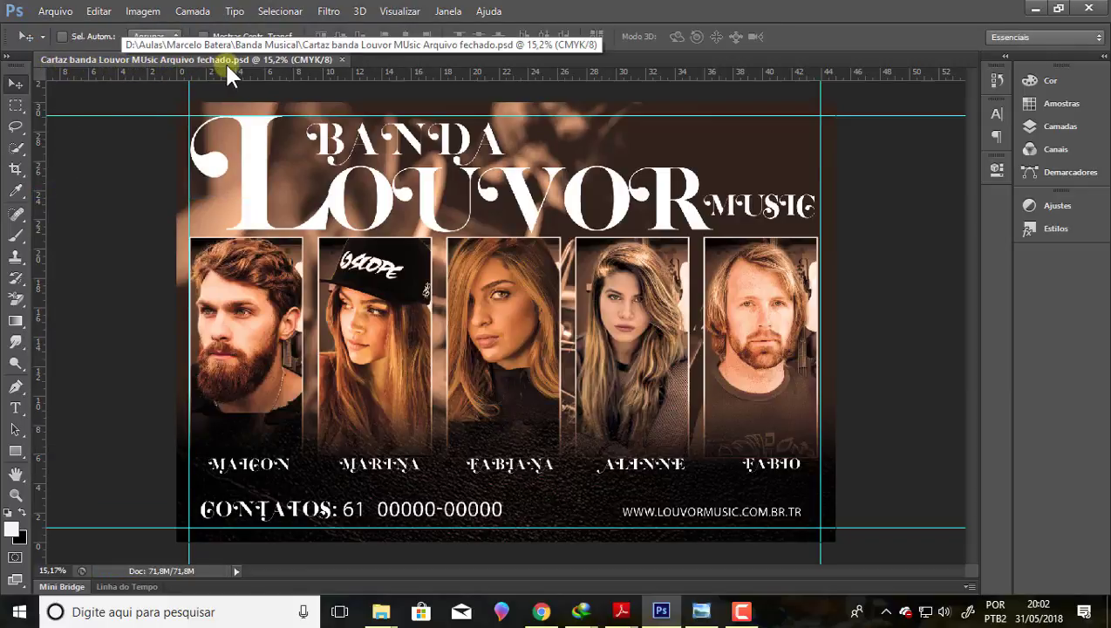
pyautogui.click(54, 13)
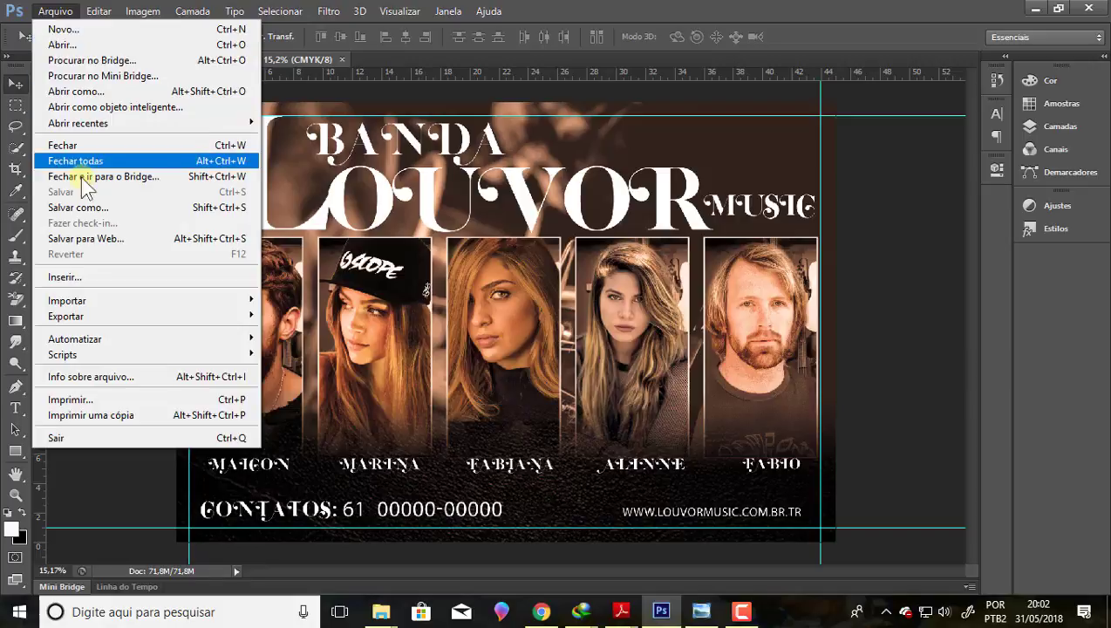
pyautogui.click(70, 32)
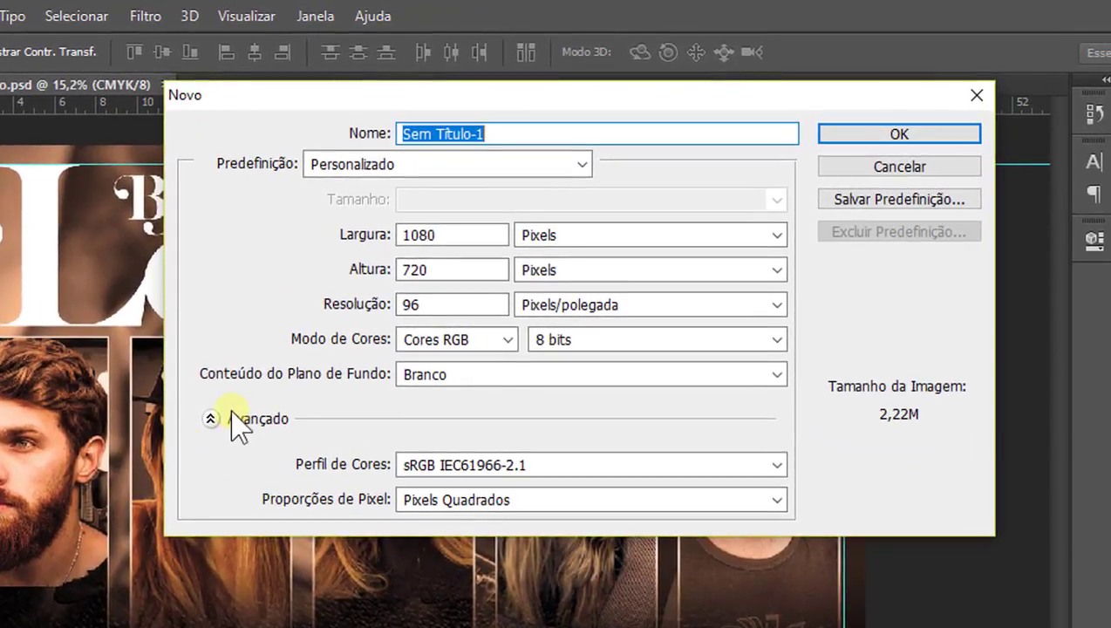
# Try width and height values in the New dialog, first 960 × 640, then back to 1080 × 720
pyautogui.moveTo(611, 99)
pyautogui.mouseDown()
pyautogui.moveTo(678, 125)
pyautogui.moveTo(694, 203)
pyautogui.mouseUp()
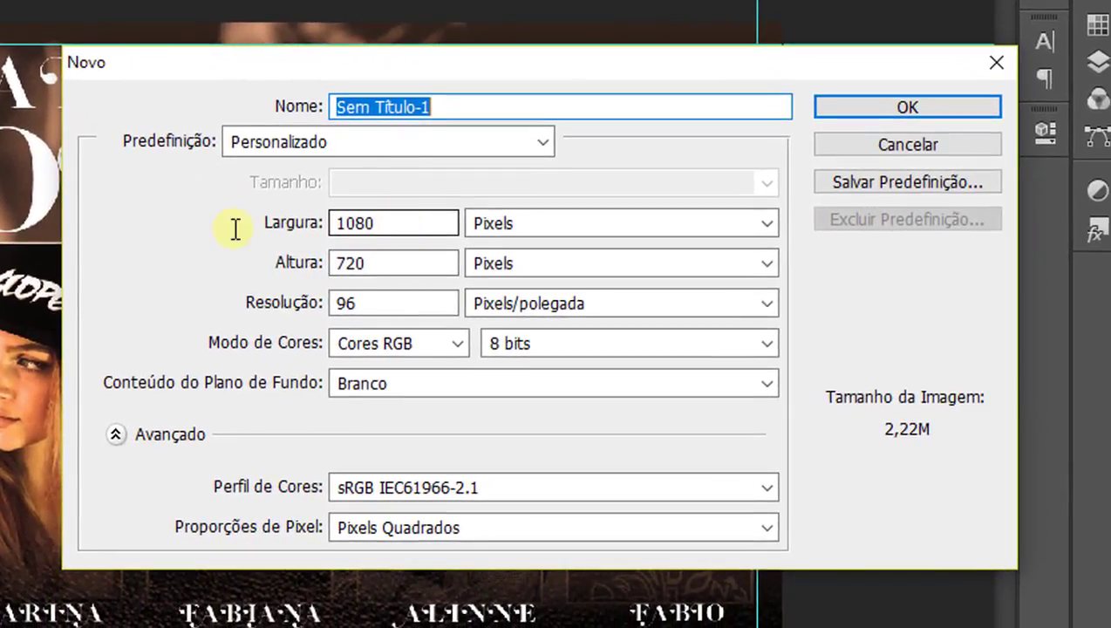
pyautogui.click(225, 231)
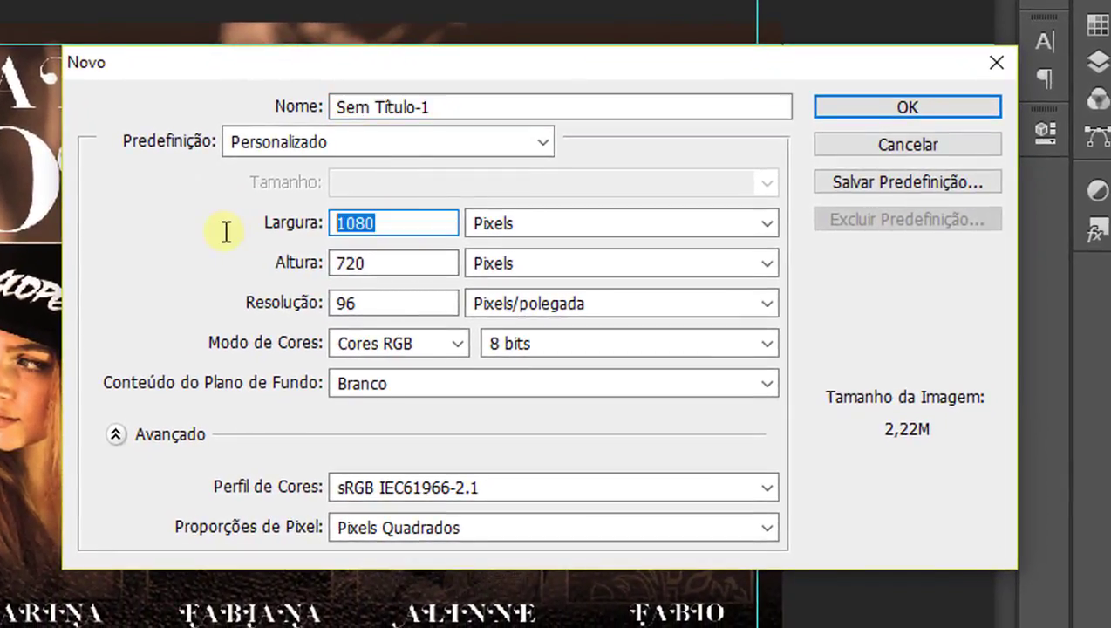
pyautogui.write('960')
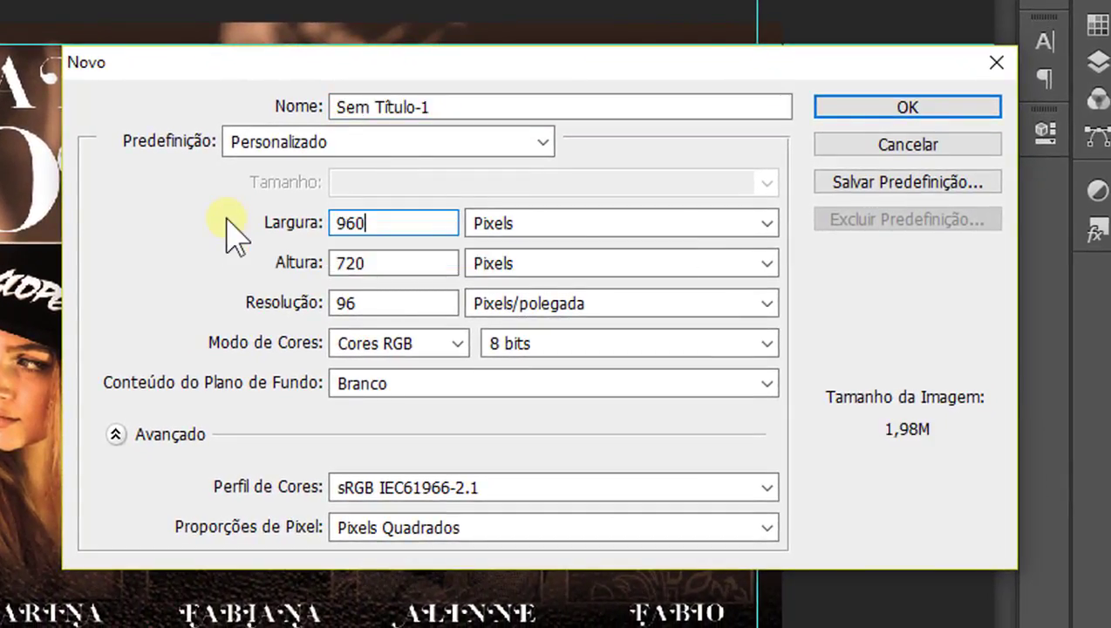
pyautogui.doubleClick(367, 262)
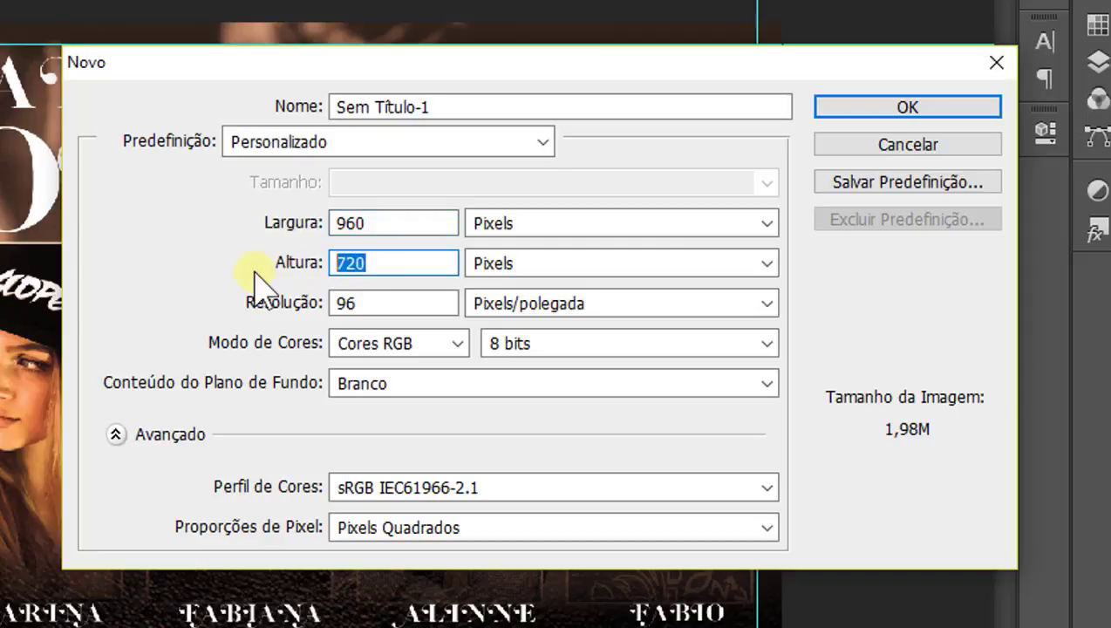
pyautogui.write('640')
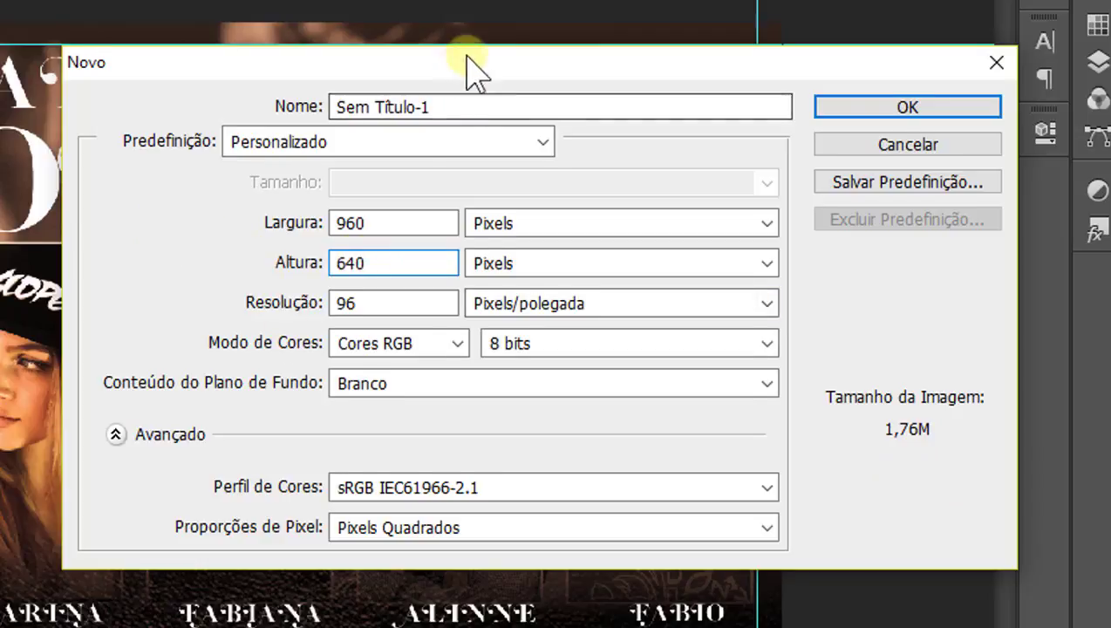
pyautogui.moveTo(466, 65); pyautogui.dragTo(496, 9)
pyautogui.hotkey('ctrl', 'a')
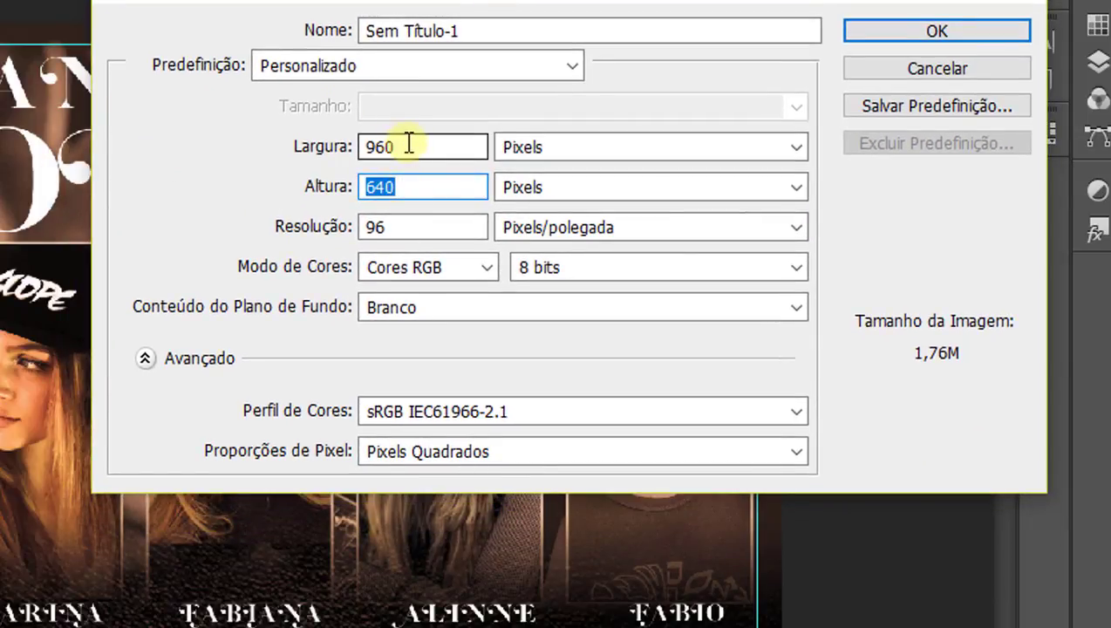
pyautogui.moveTo(407, 147); pyautogui.dragTo(297, 144)
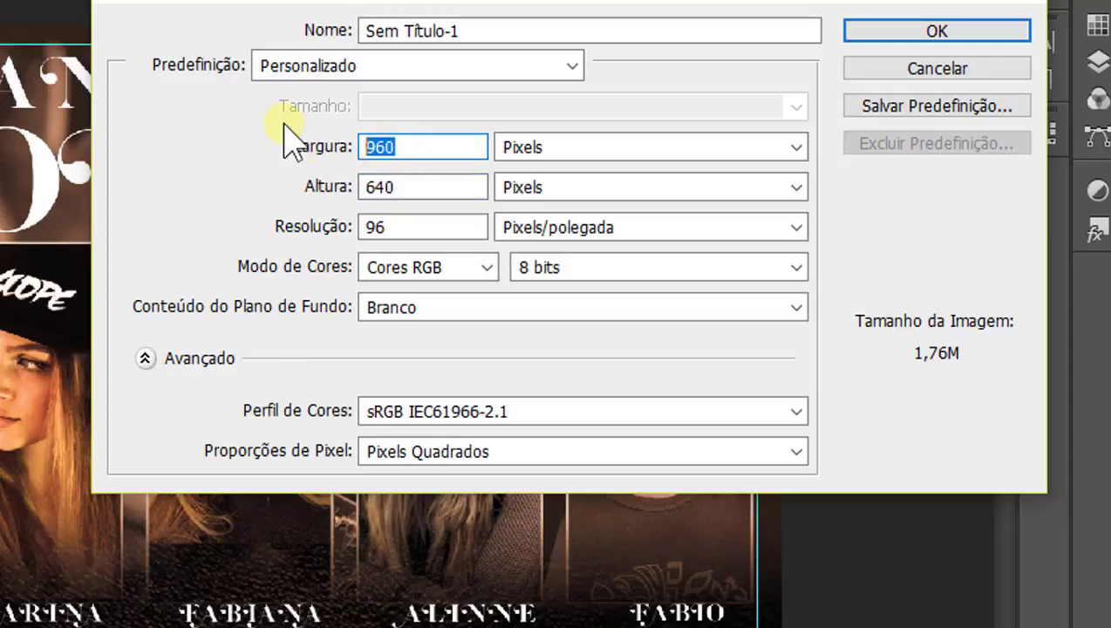
pyautogui.write('1080')
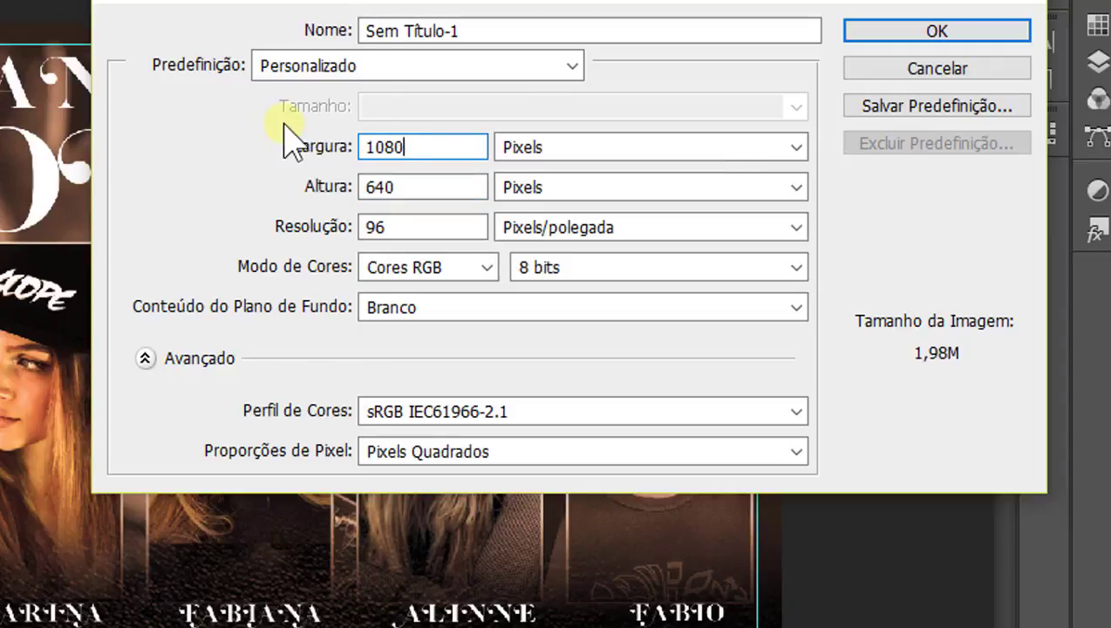
pyautogui.press('Up')
pyautogui.moveTo(436, 187); pyautogui.dragTo(323, 186)
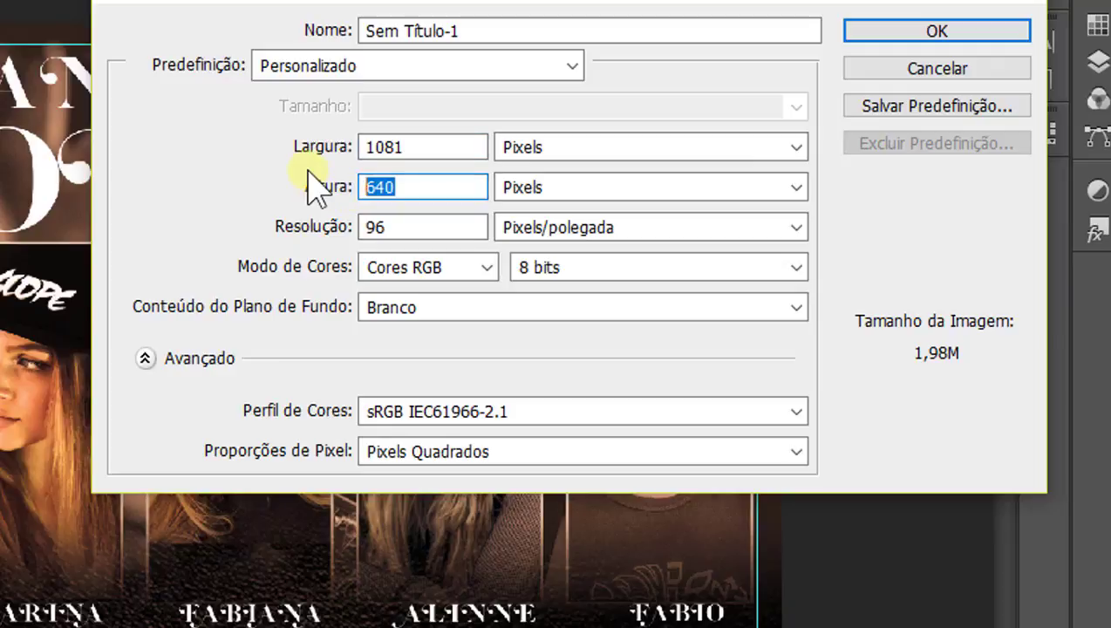
pyautogui.write('720')
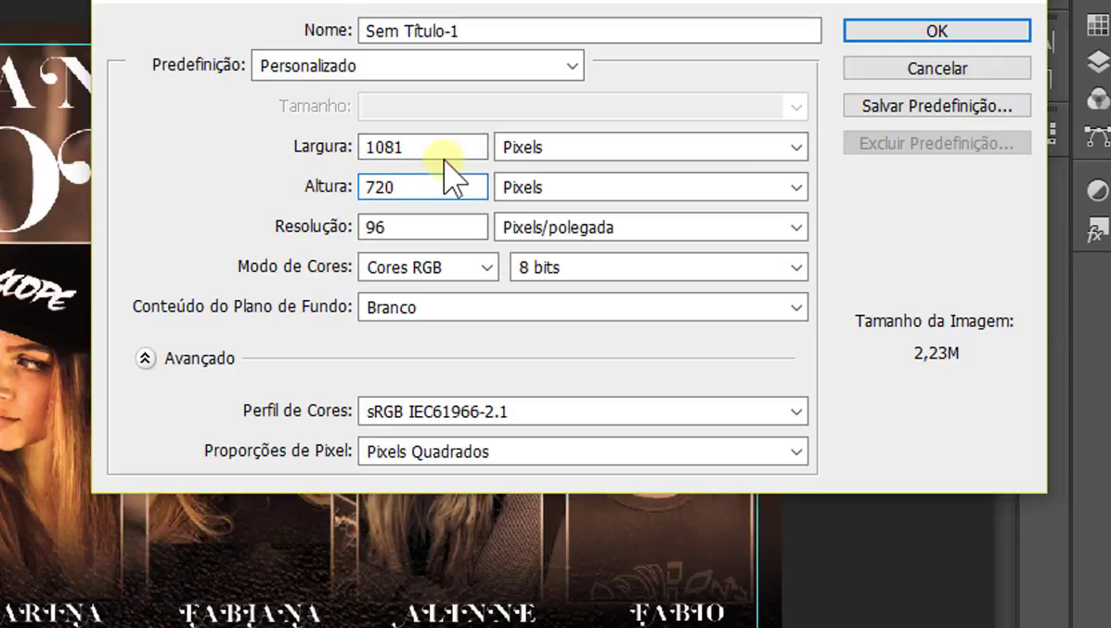
pyautogui.click(441, 151)
pyautogui.press('BackSpace')
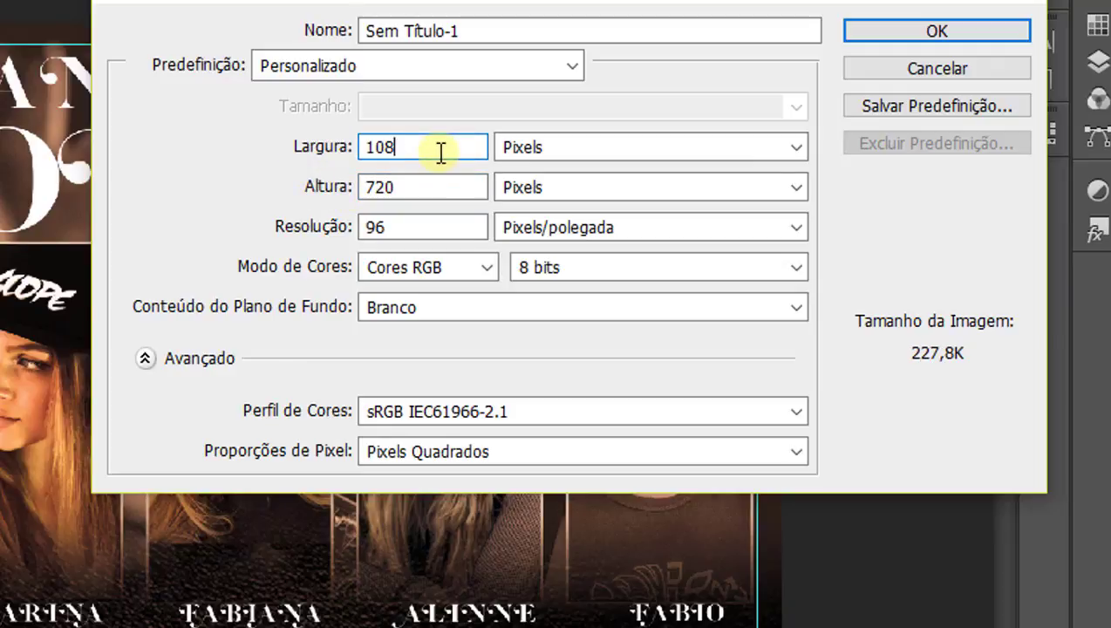
pyautogui.write('0')
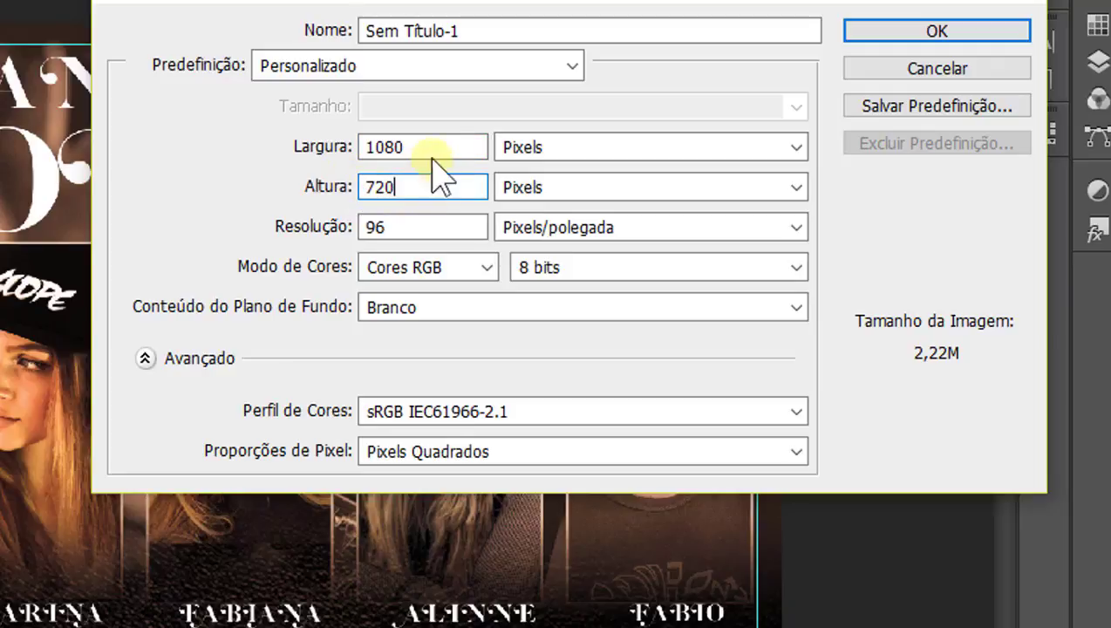
# Set width 960, height 640 pixels, name the document facebook and create it
pyautogui.moveTo(421, 21); pyautogui.dragTo(548, 0)
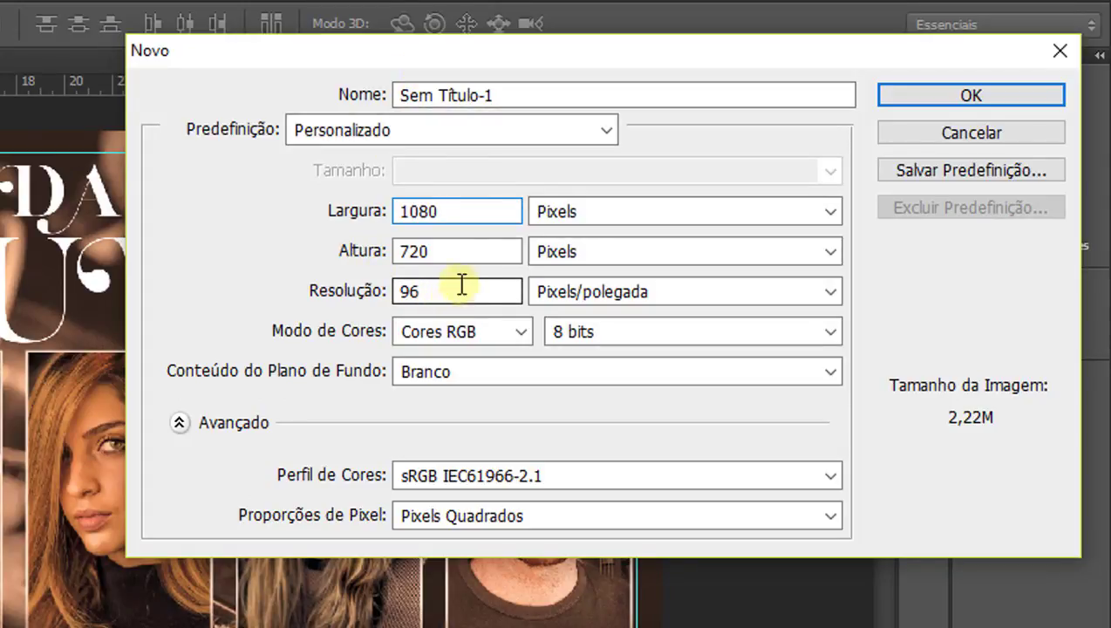
pyautogui.doubleClick(403, 211)
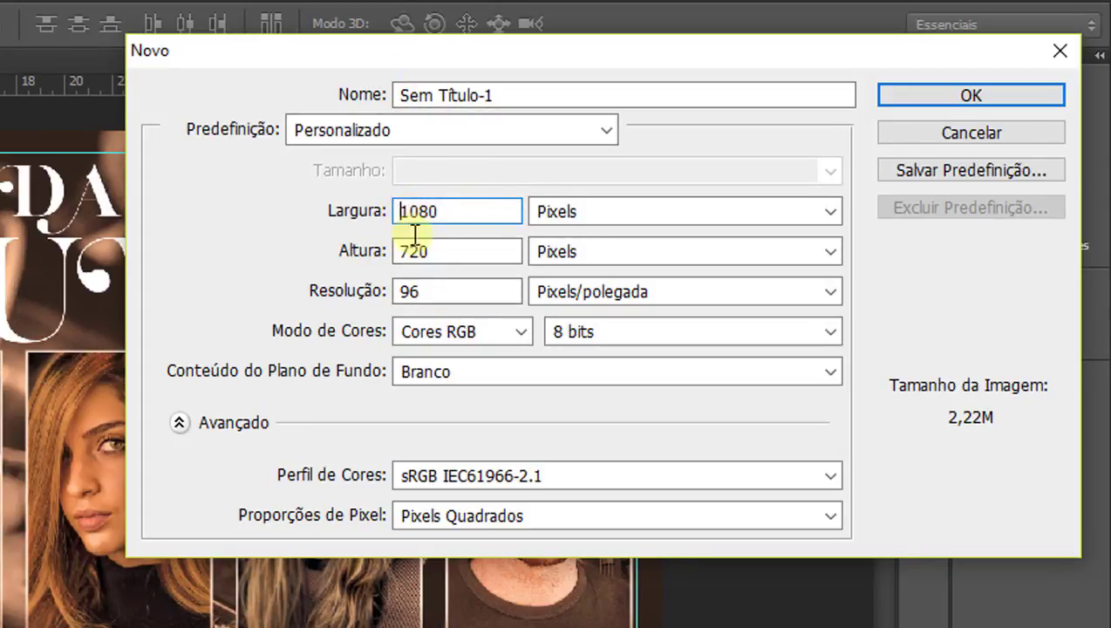
pyautogui.click(452, 251)
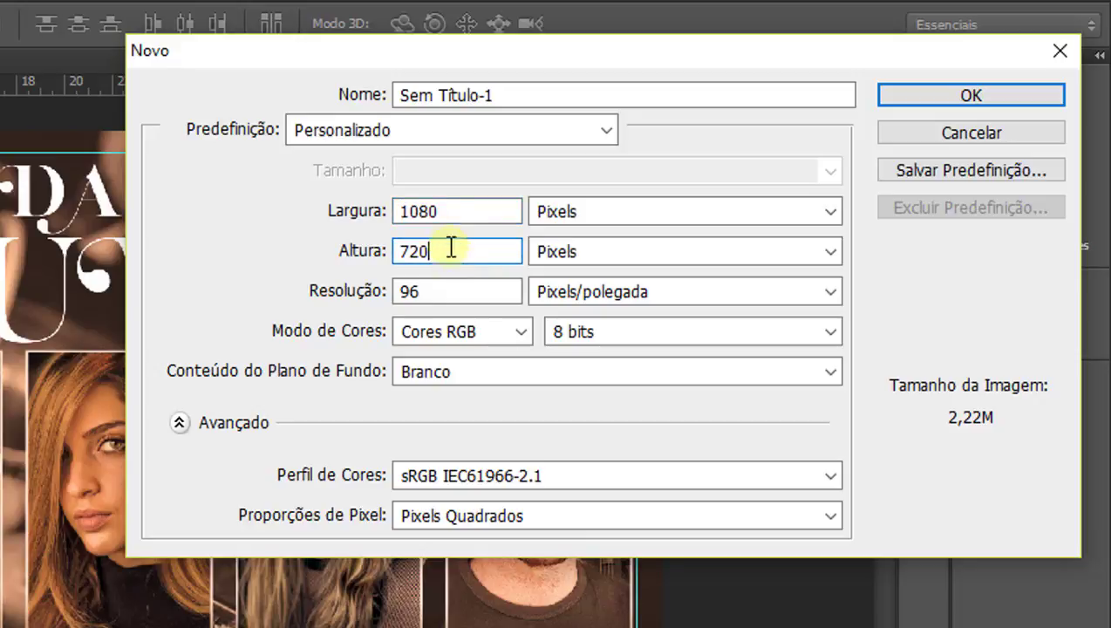
pyautogui.click(454, 211)
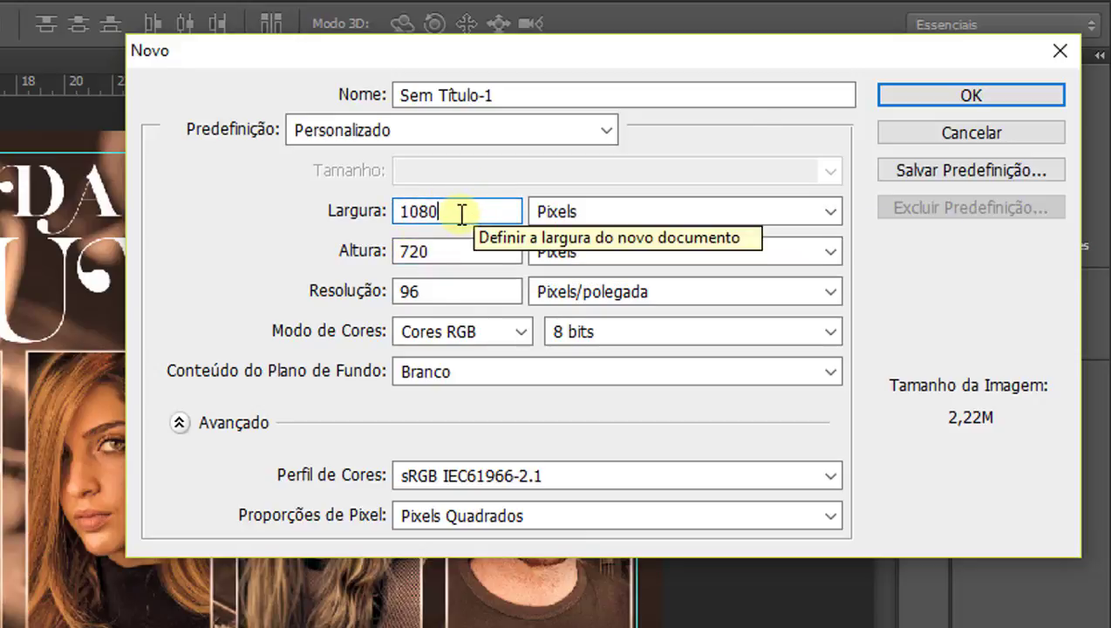
pyautogui.click(375, 214)
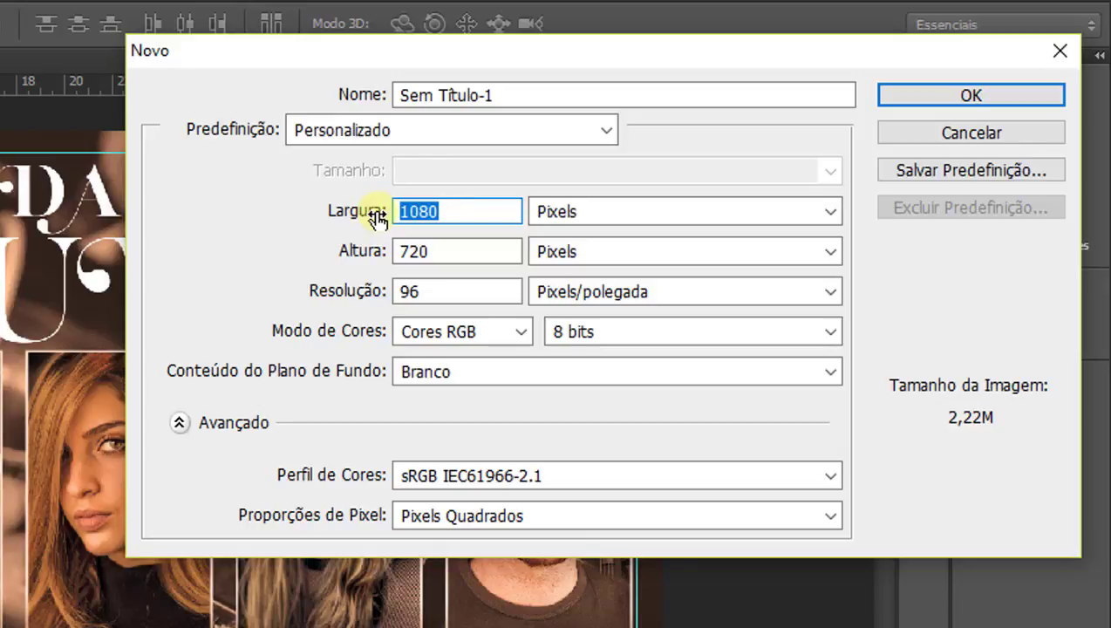
pyautogui.write('960')
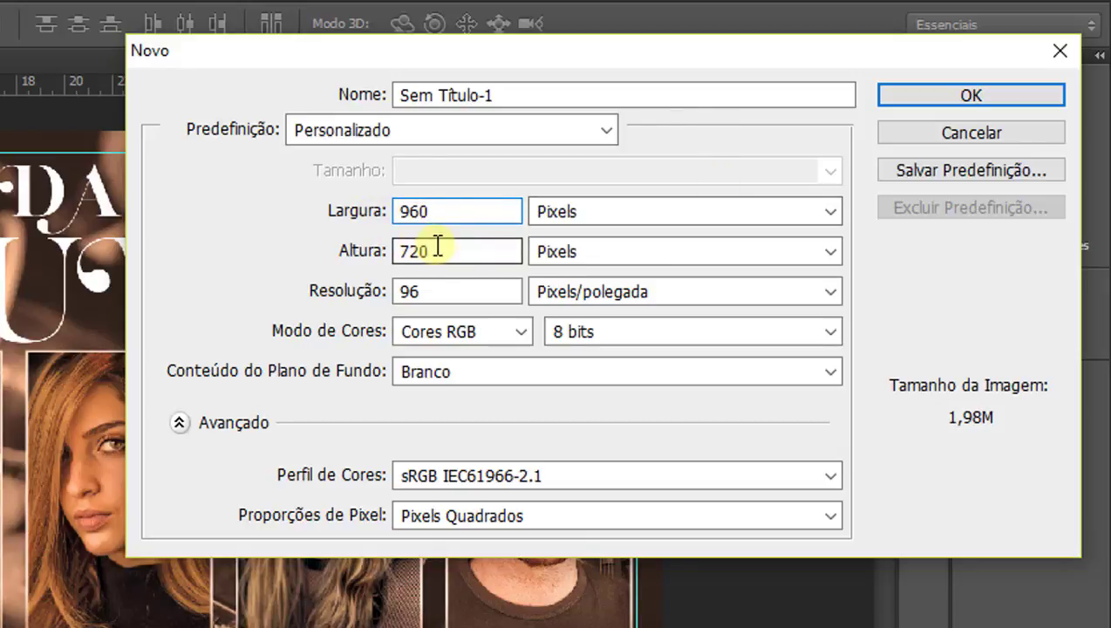
pyautogui.press('Tab')
pyautogui.write('640')
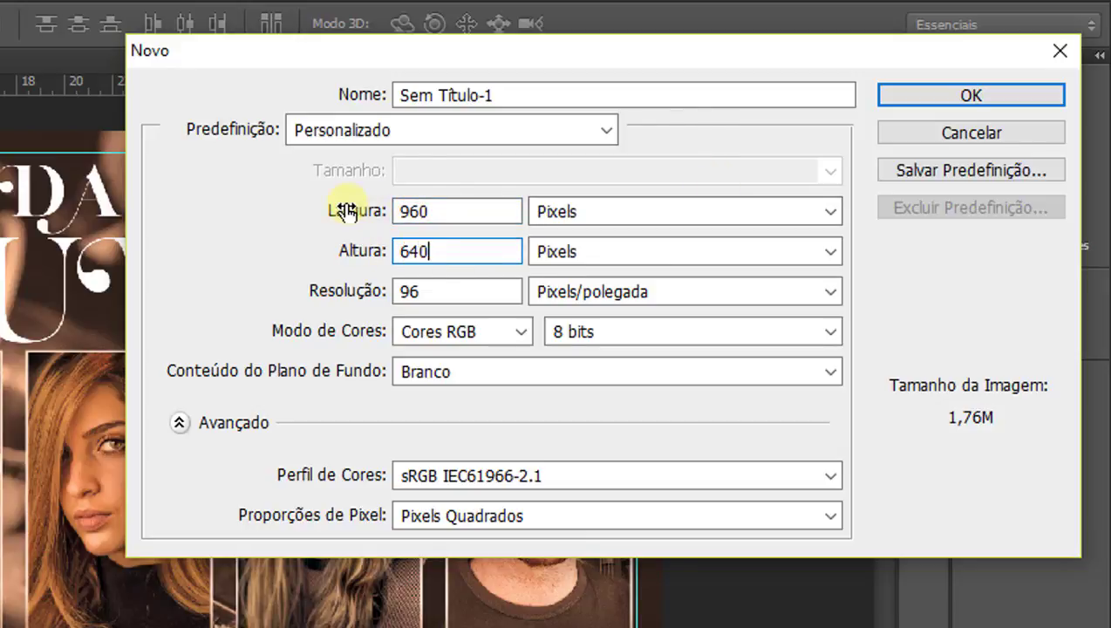
pyautogui.click(468, 216)
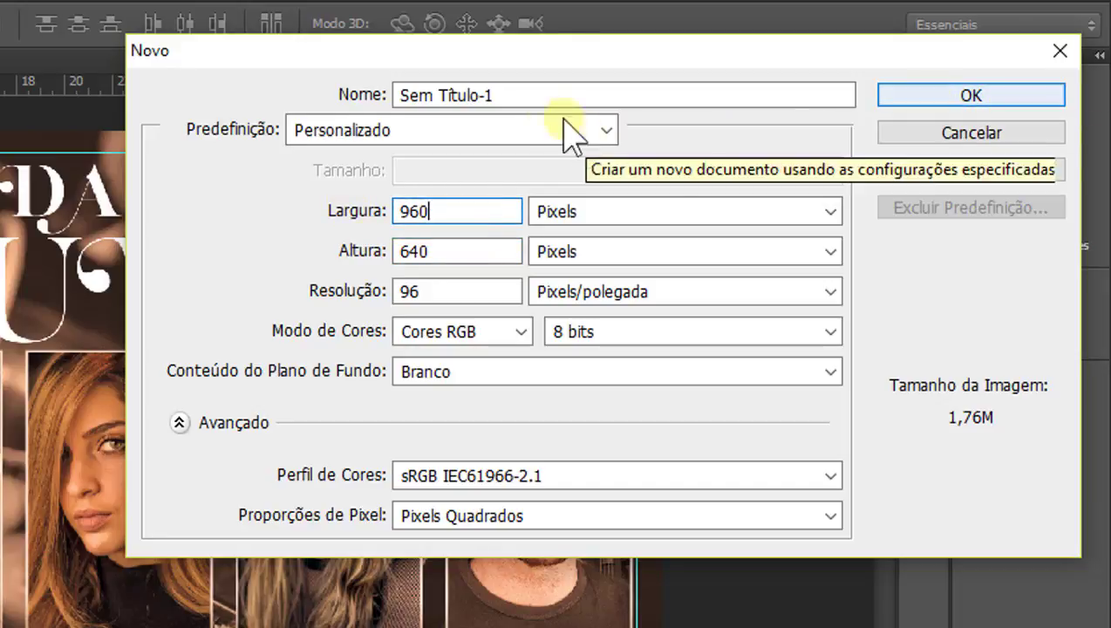
pyautogui.moveTo(492, 94); pyautogui.dragTo(296, 83)
pyautogui.write('f')
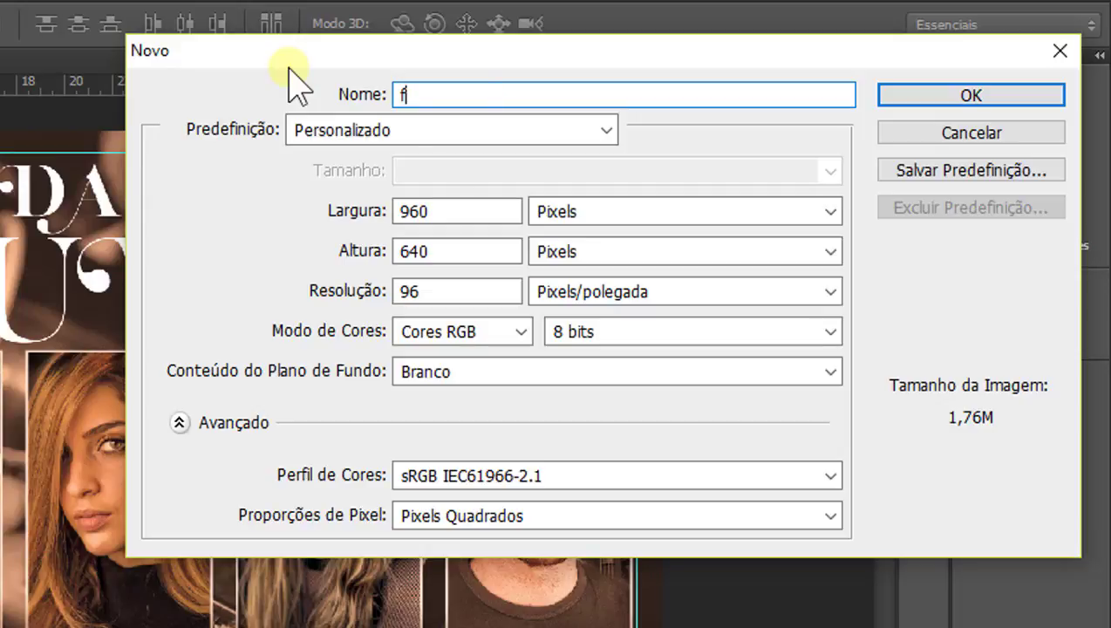
pyautogui.write('acebo')
pyautogui.write('ok')
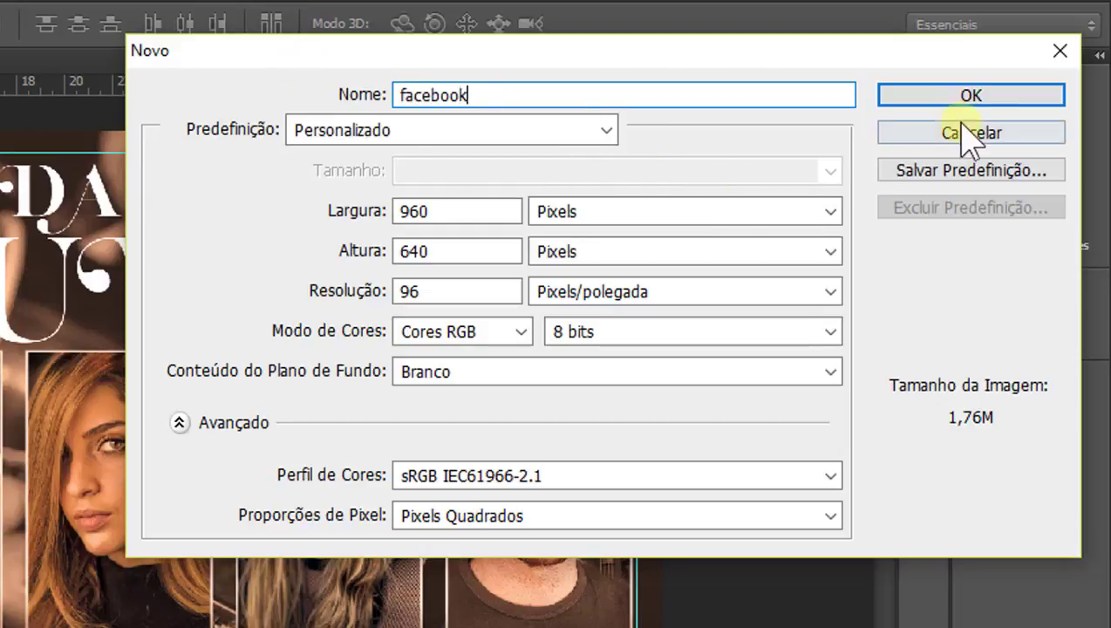
pyautogui.click(956, 98)
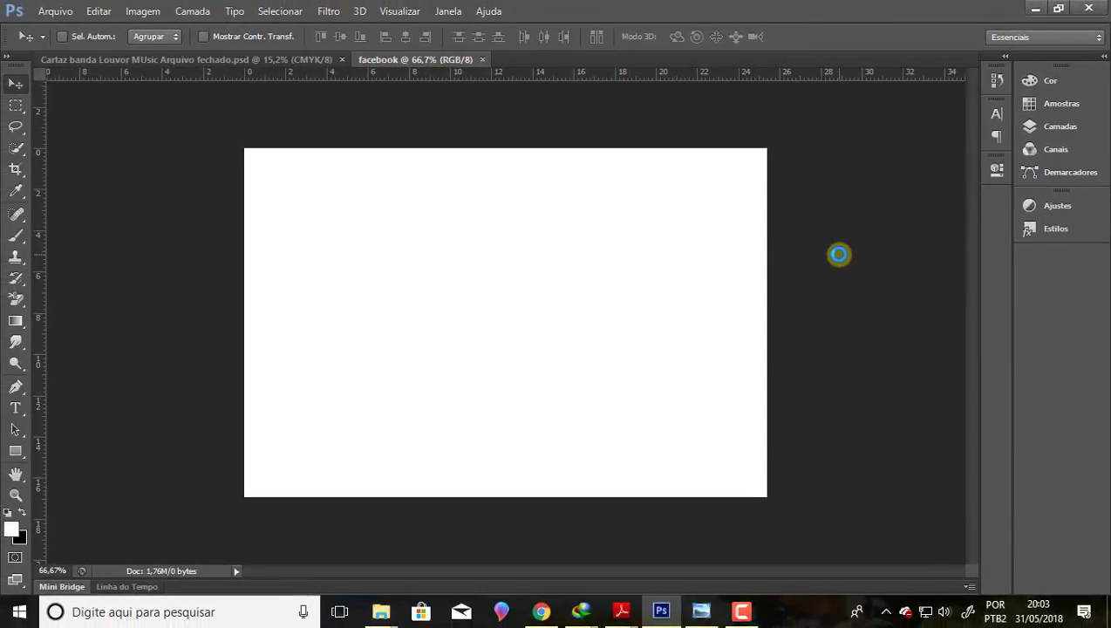
# Place the Cartaz banda Louvor MUsic PSD into the facebook document and commit the transform
pyautogui.click(133, 58)
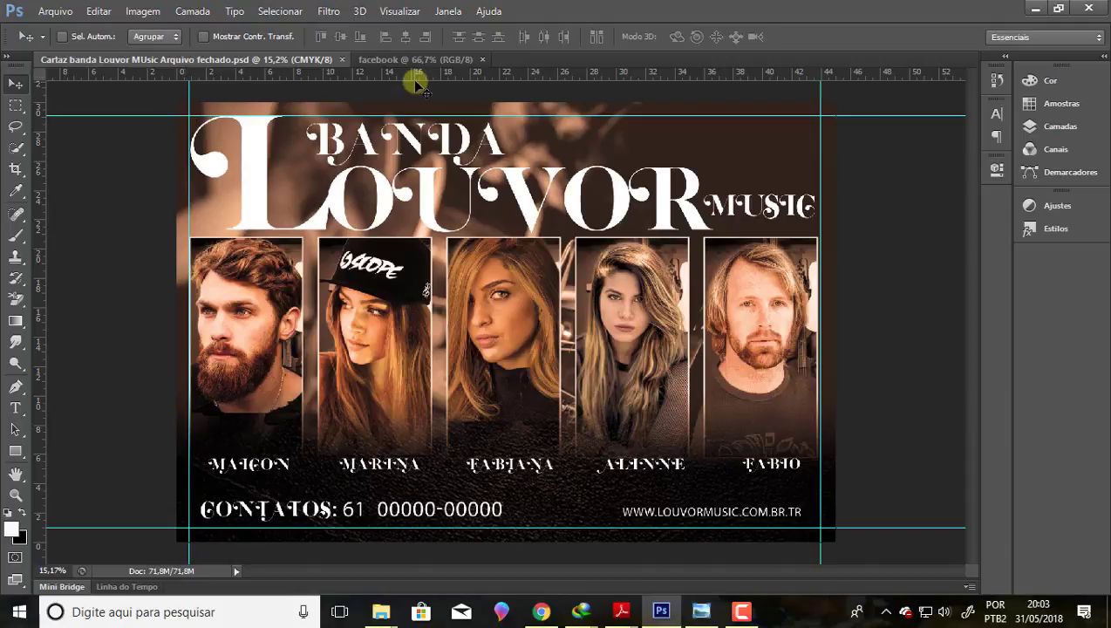
pyautogui.click(394, 59)
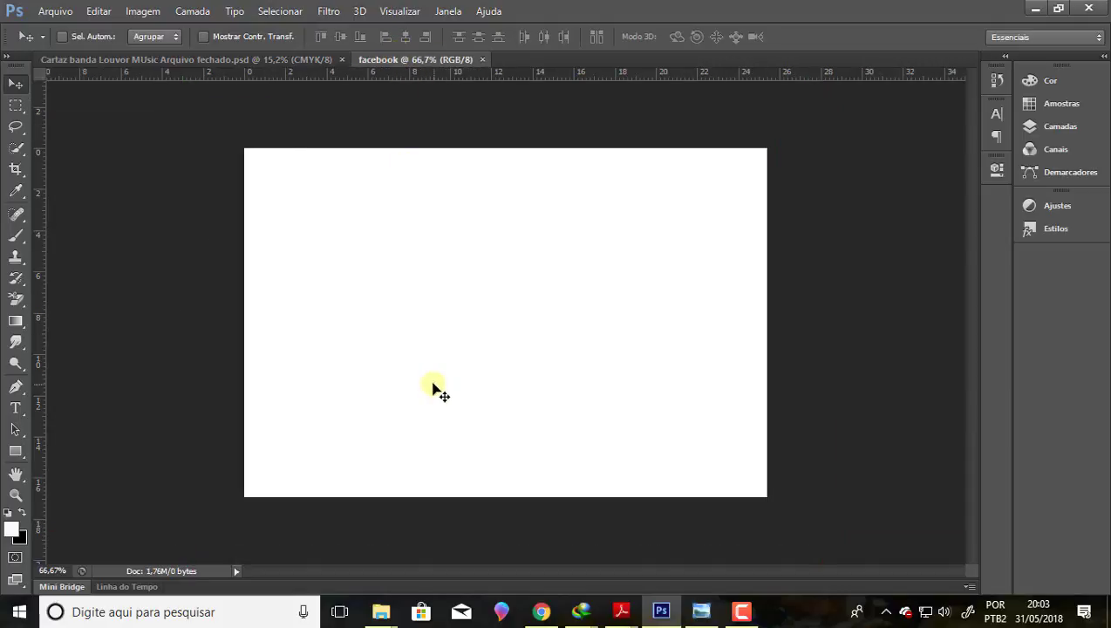
pyautogui.click(56, 12)
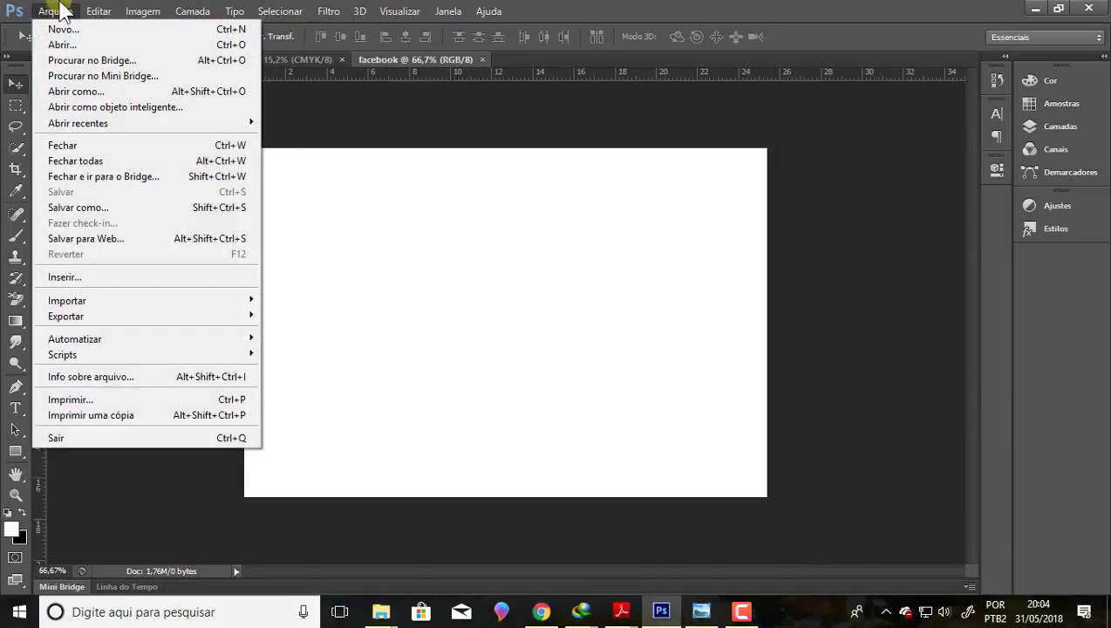
pyautogui.click(65, 277)
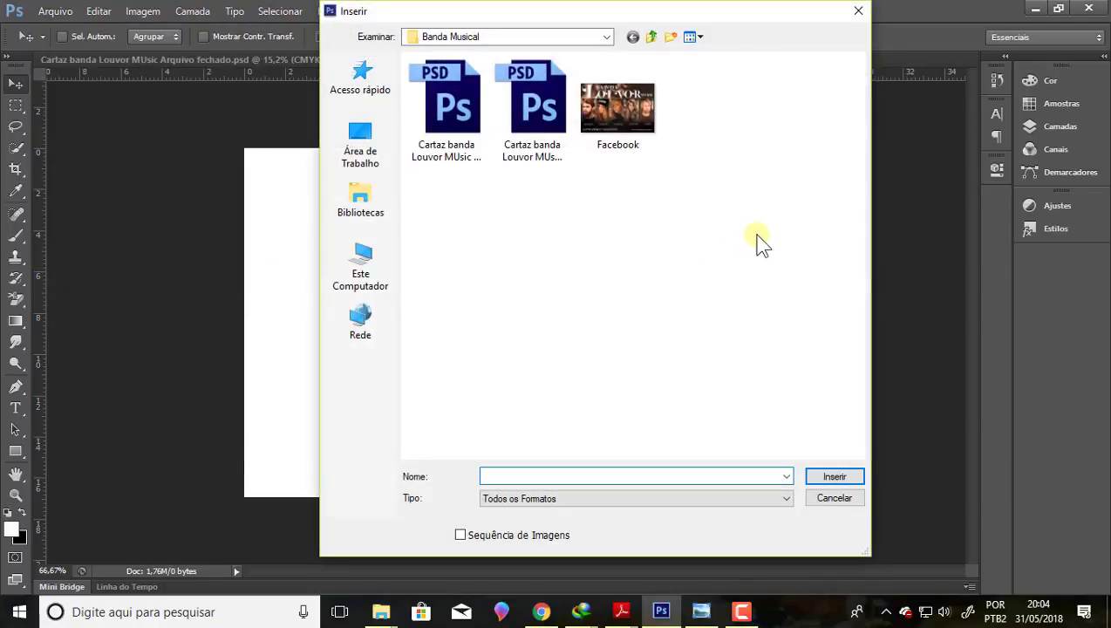
pyautogui.click(460, 125)
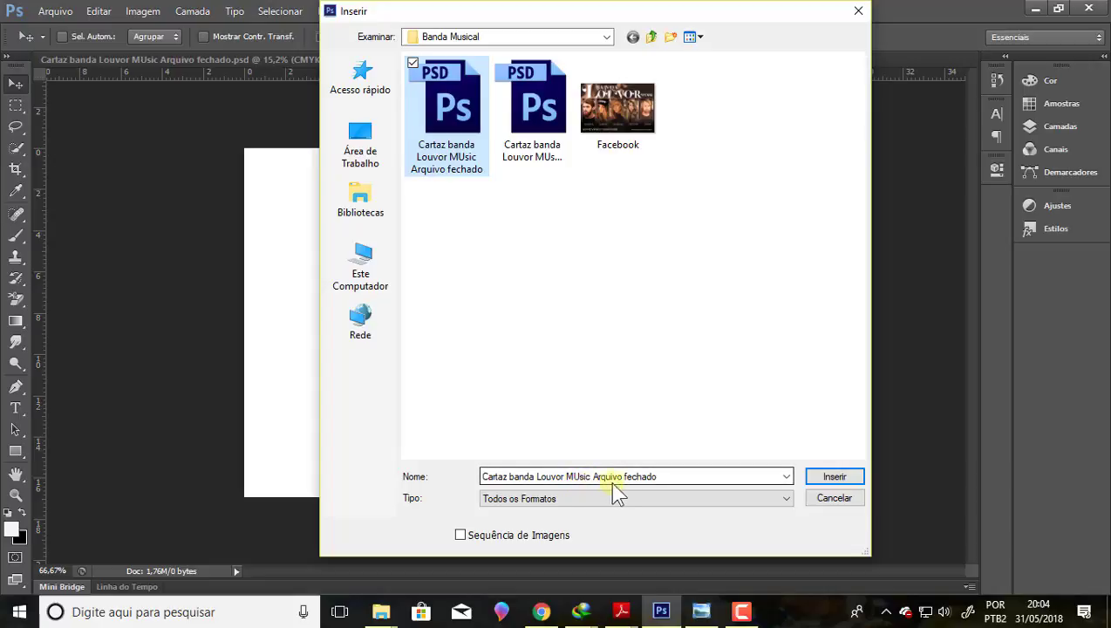
pyautogui.click(835, 477)
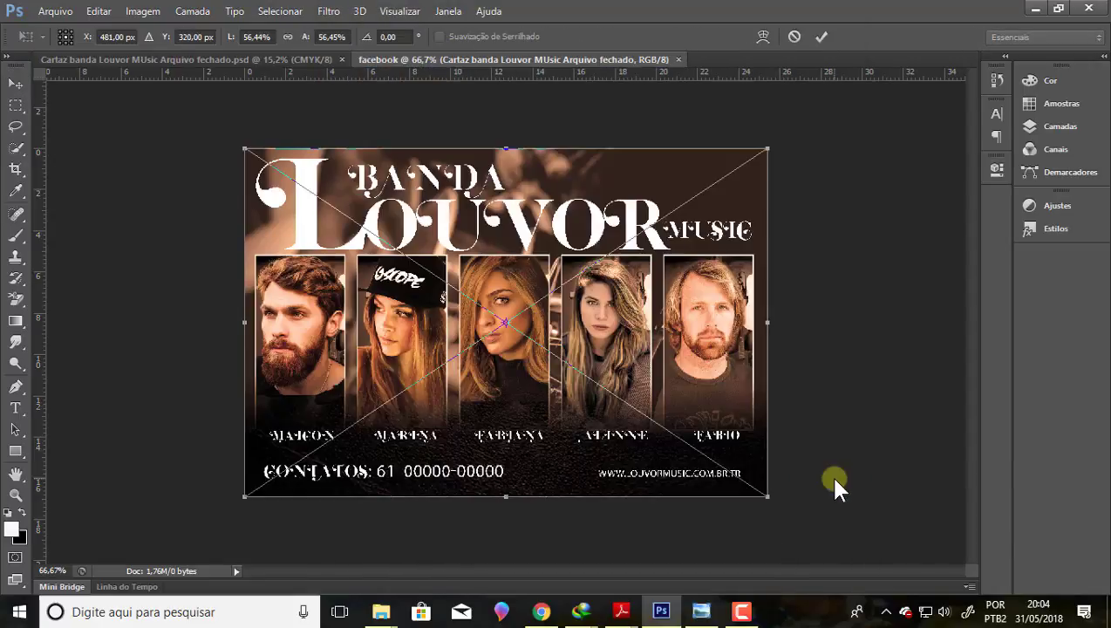
pyautogui.click(822, 37)
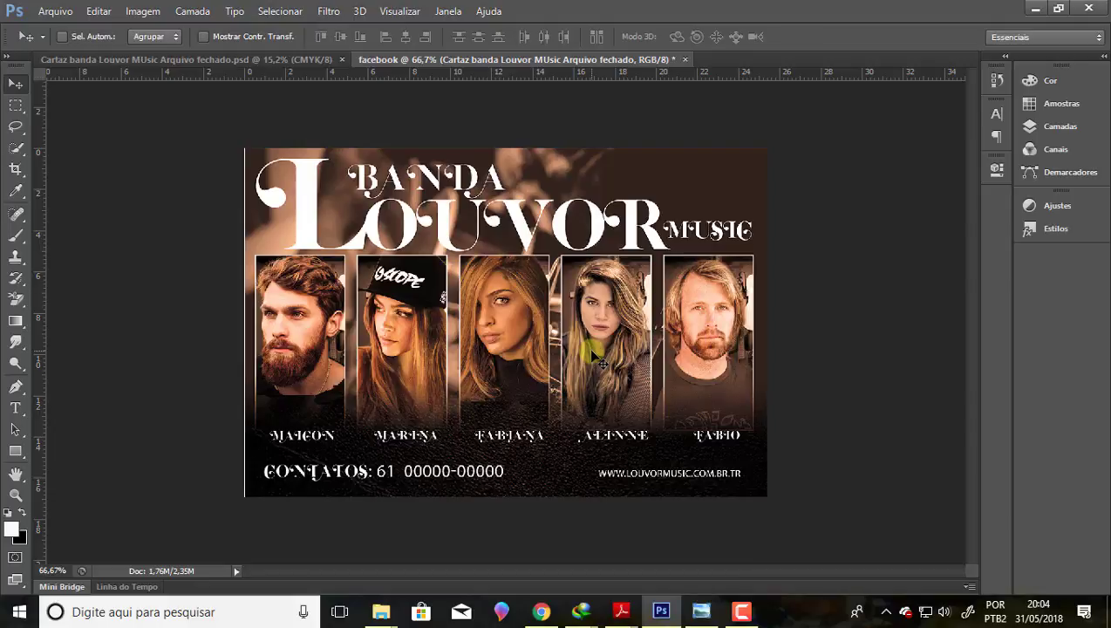
# In Save As, create a new folder named Facebook and open it
pyautogui.click(50, 13)
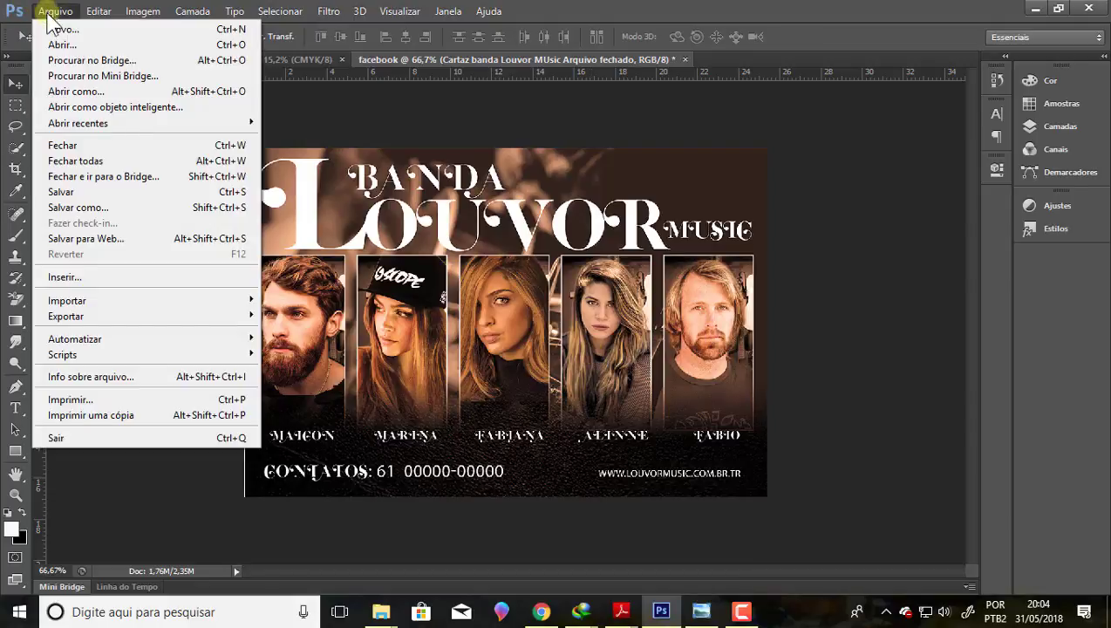
pyautogui.click(82, 206)
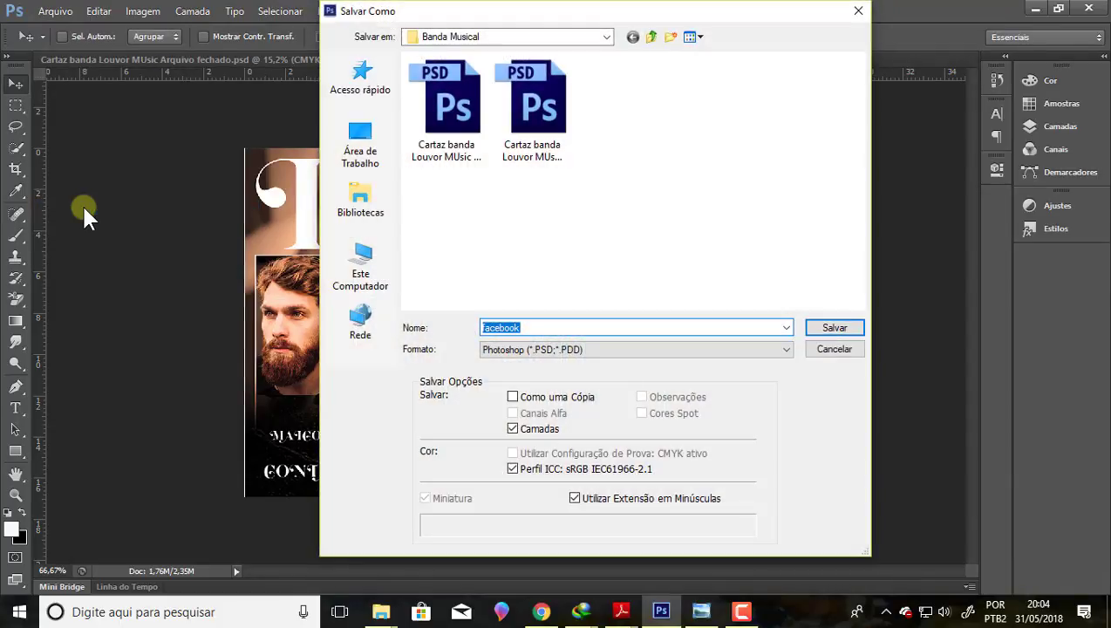
pyautogui.click(670, 37)
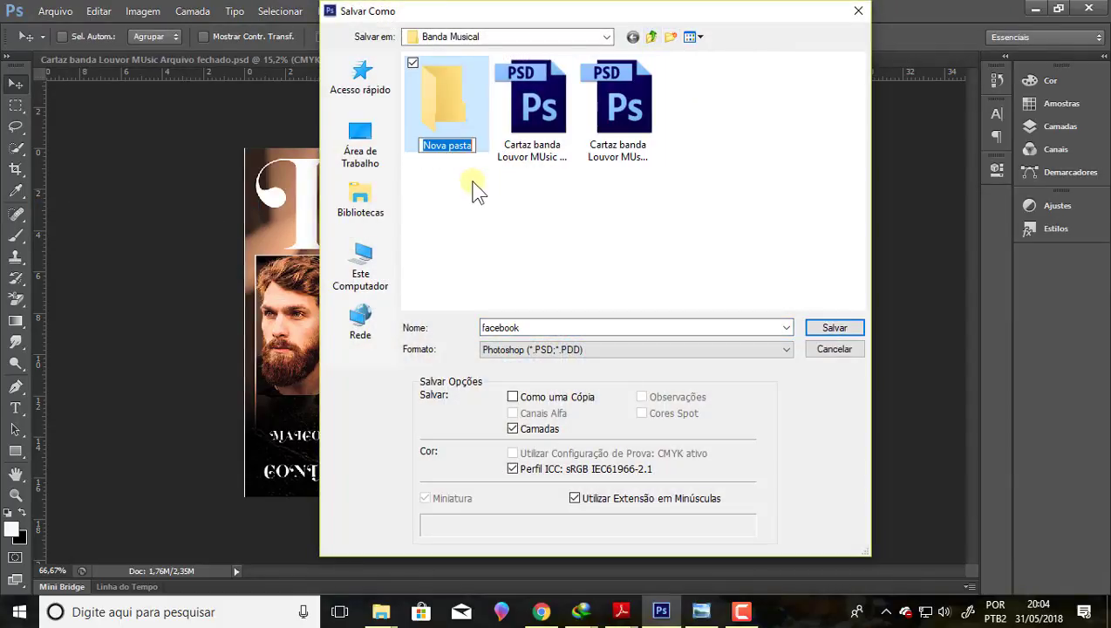
pyautogui.write('fab')
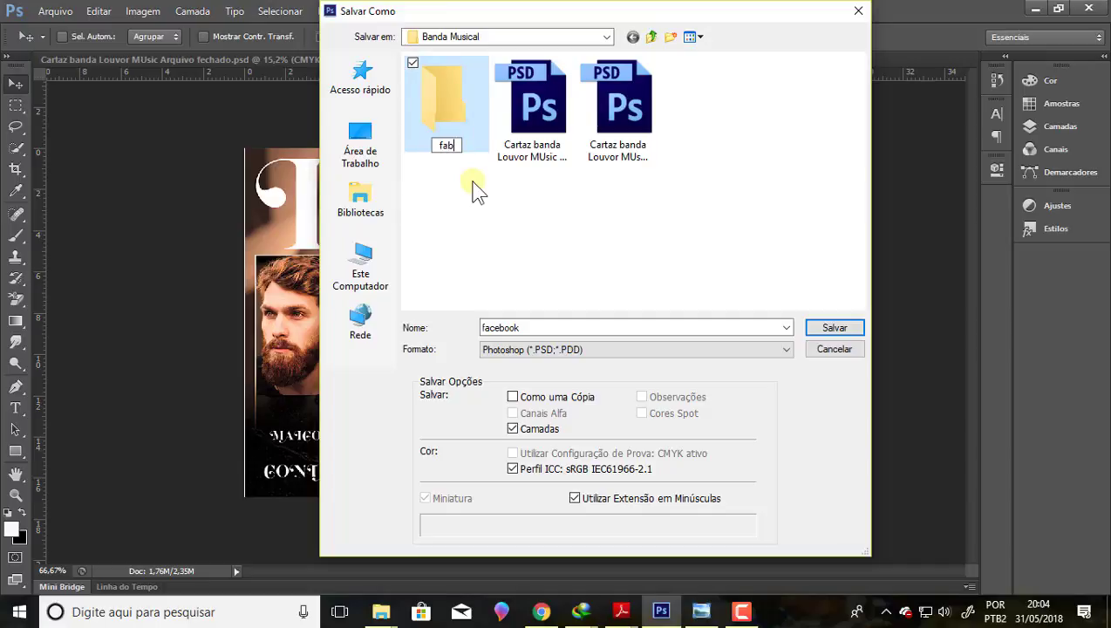
pyautogui.press('BackSpace')
pyautogui.write('Face')
pyautogui.write('boo')
pyautogui.write('k')
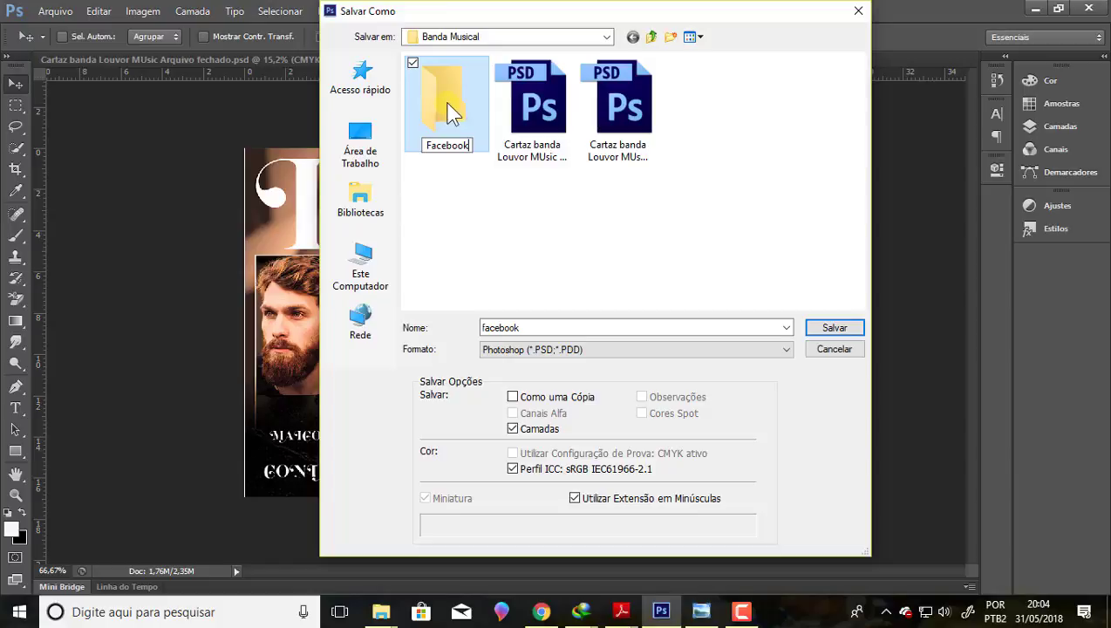
pyautogui.doubleClick(446, 112)
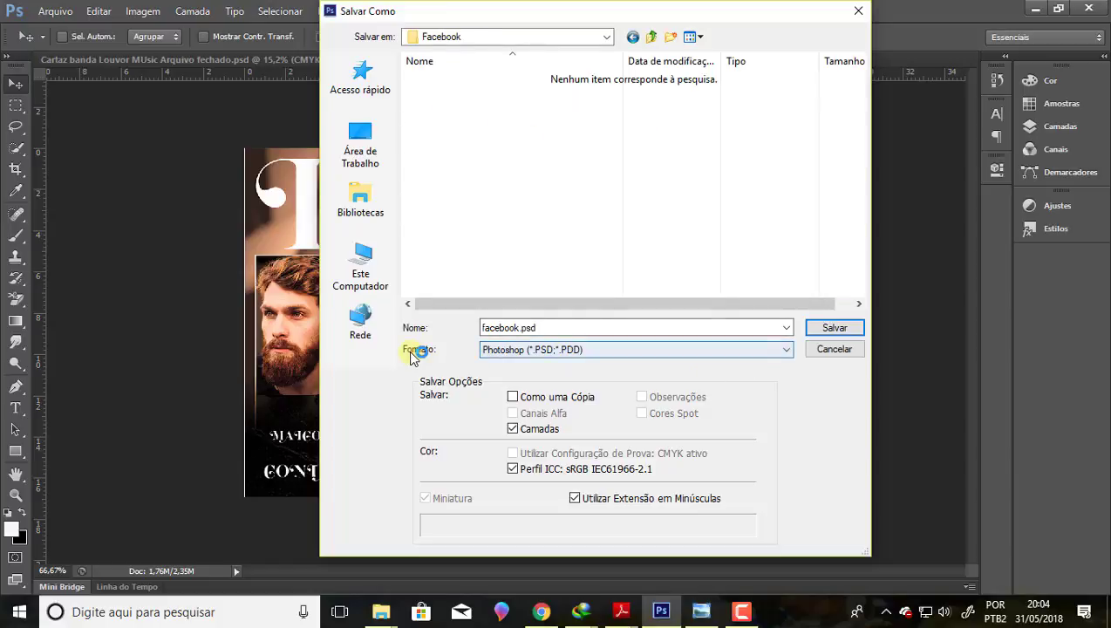
# Save as PNG named facebook.png with interlacing set to Nenhuma
pyautogui.click(787, 349)
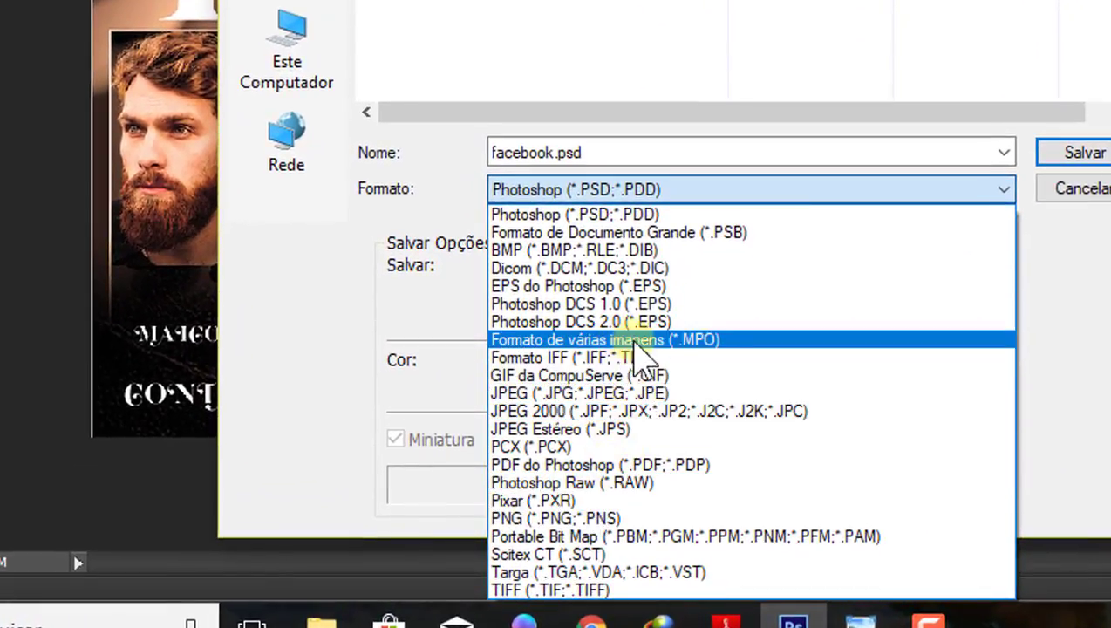
pyautogui.click(586, 519)
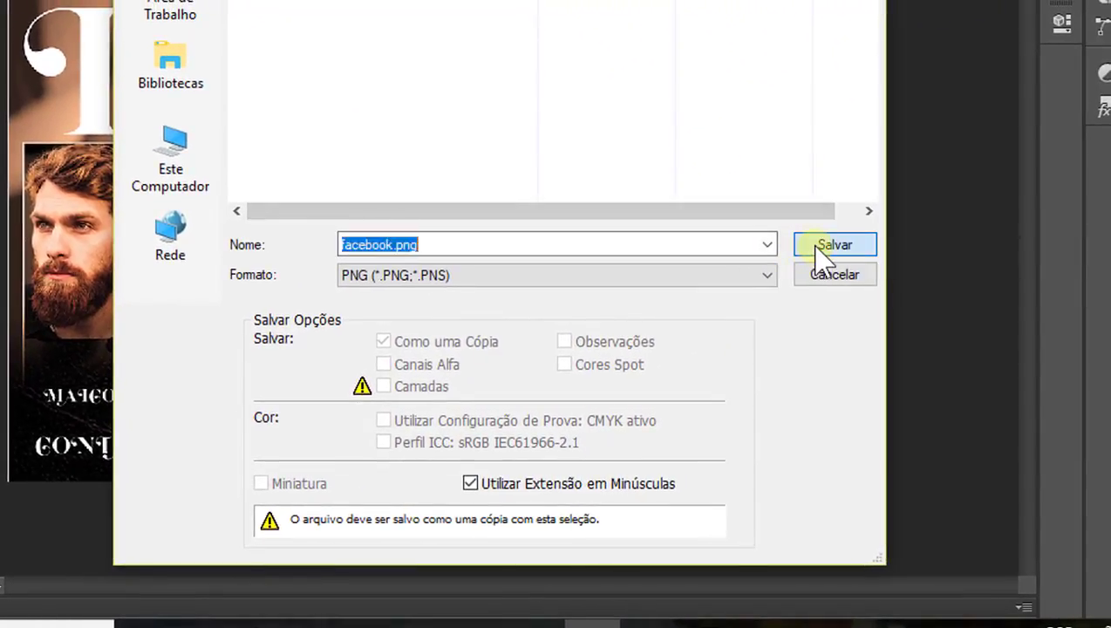
pyautogui.click(815, 253)
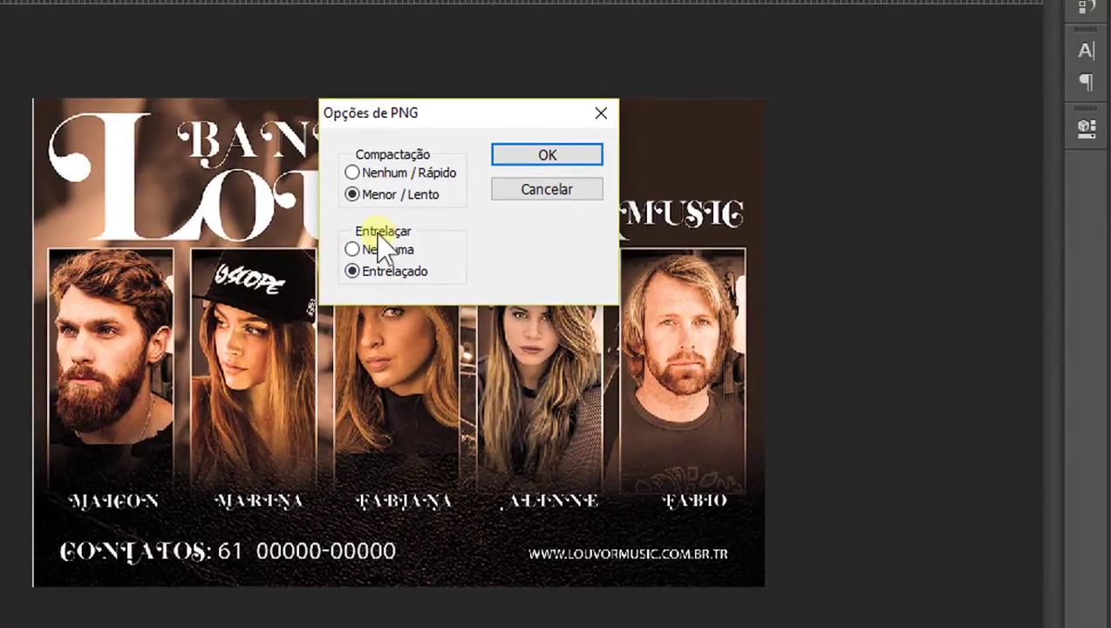
pyautogui.click(362, 250)
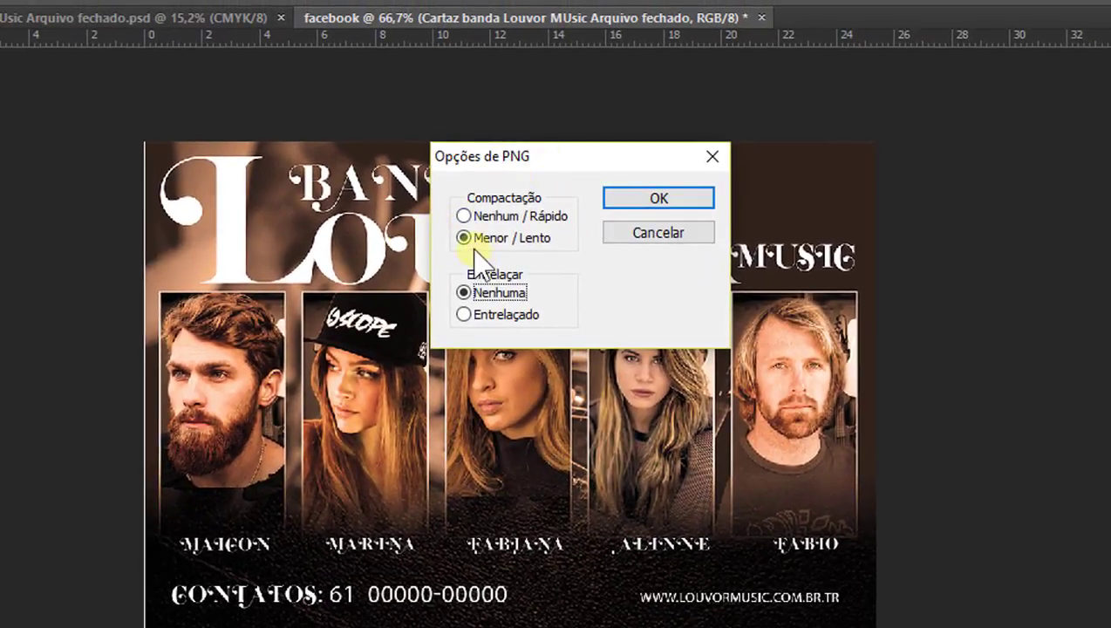
pyautogui.click(656, 203)
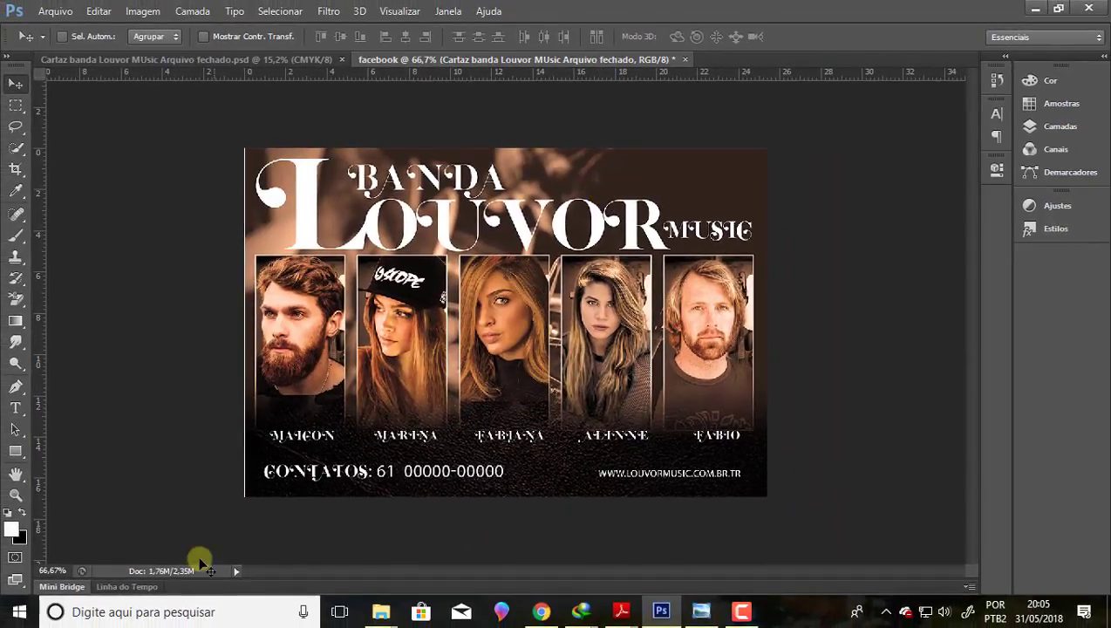
# Check that facebook.png in Banda Musical > Facebook is 946 KB via its Properties
pyautogui.click(381, 610)
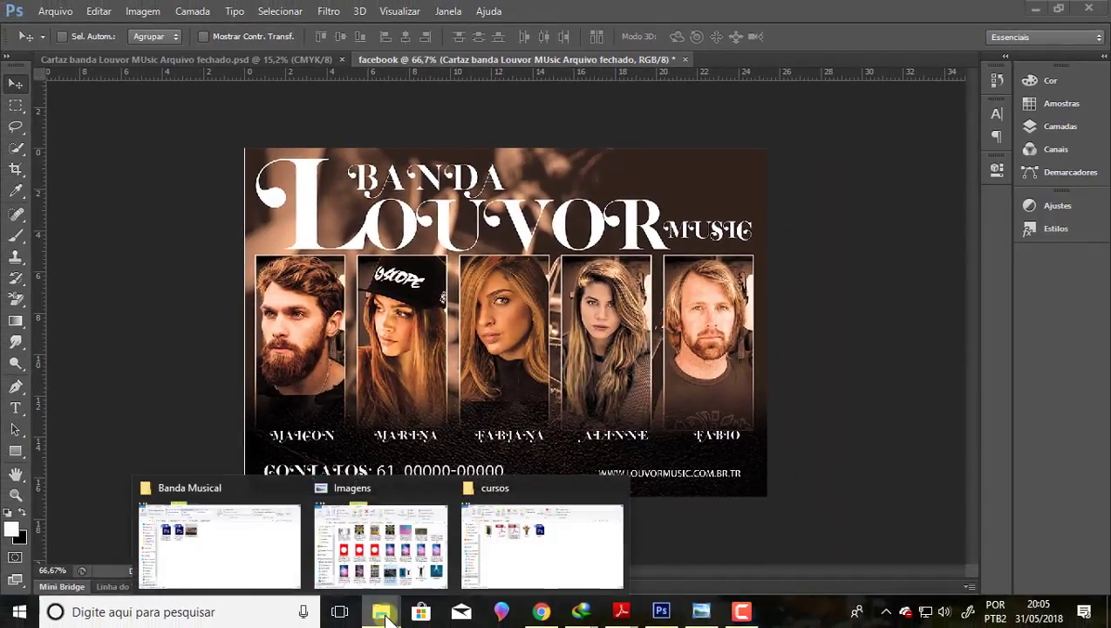
pyautogui.click(246, 556)
pyautogui.doubleClick(196, 183)
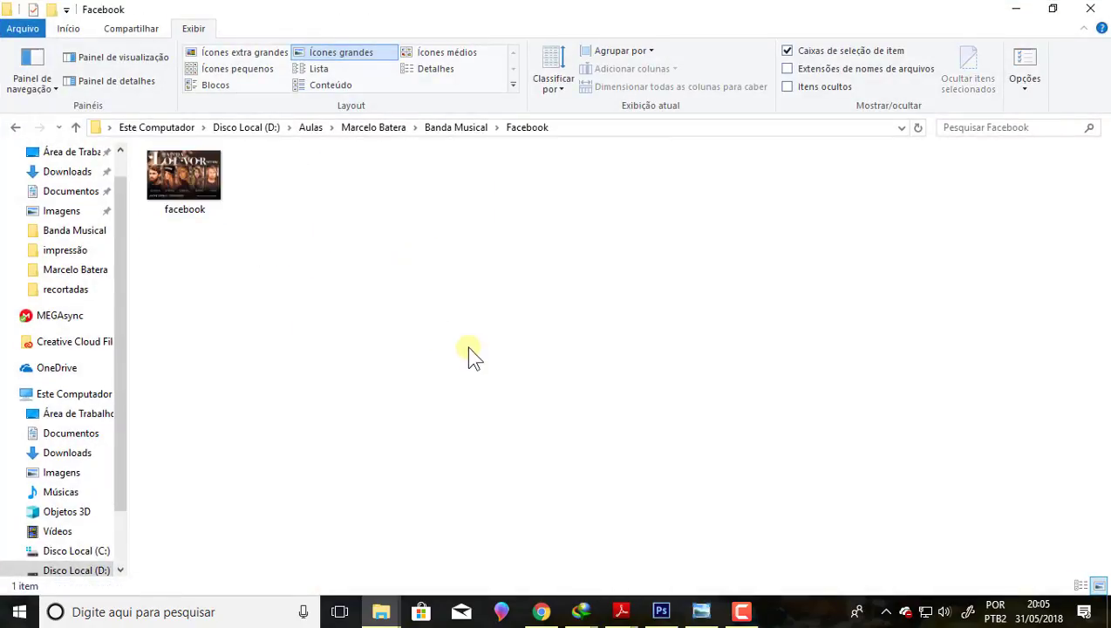
pyautogui.click(206, 175)
pyautogui.hotkey('alt', 'Return')
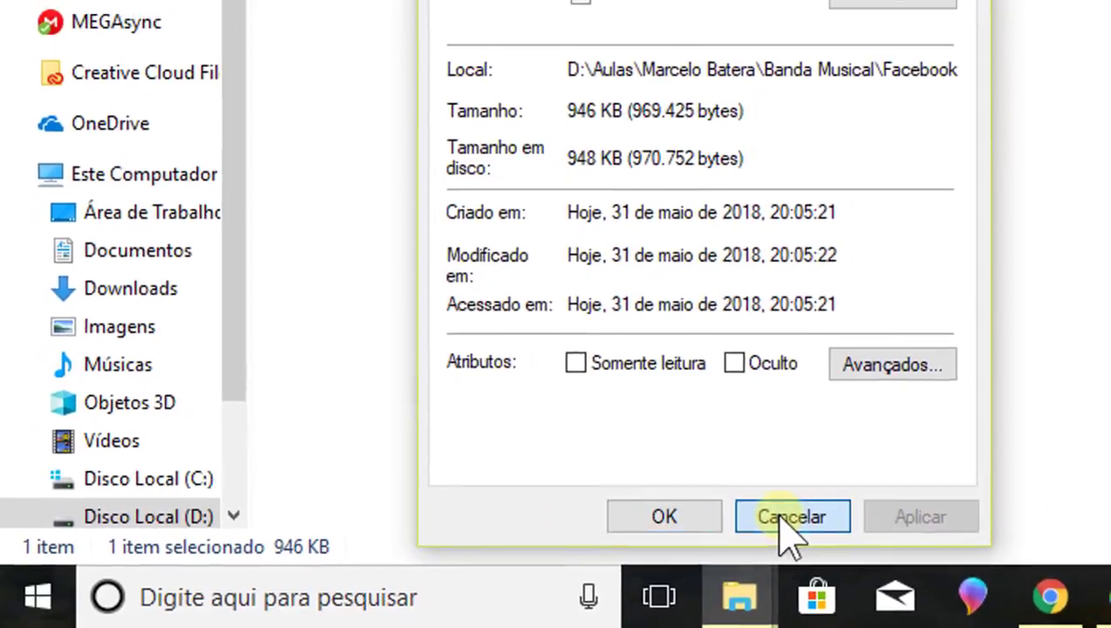
pyautogui.click(824, 514)
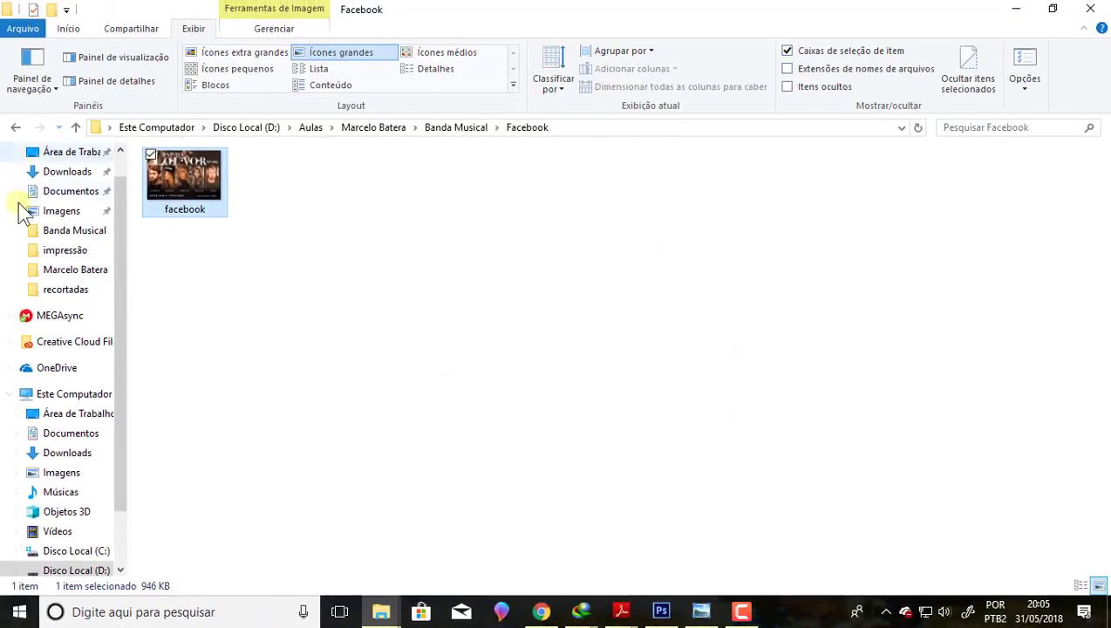
pyautogui.click(237, 231)
# Start a Facebook post reading "Amanhã aula cartaz para musical no Photoshop"
pyautogui.click(543, 613)
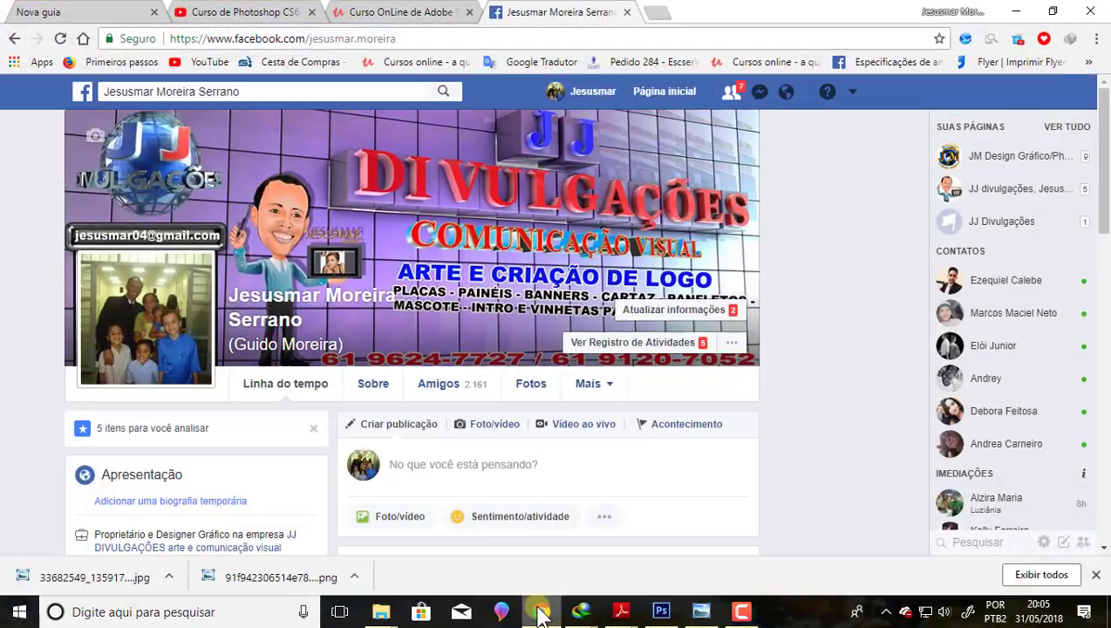
pyautogui.scroll(-2, 488, 471)
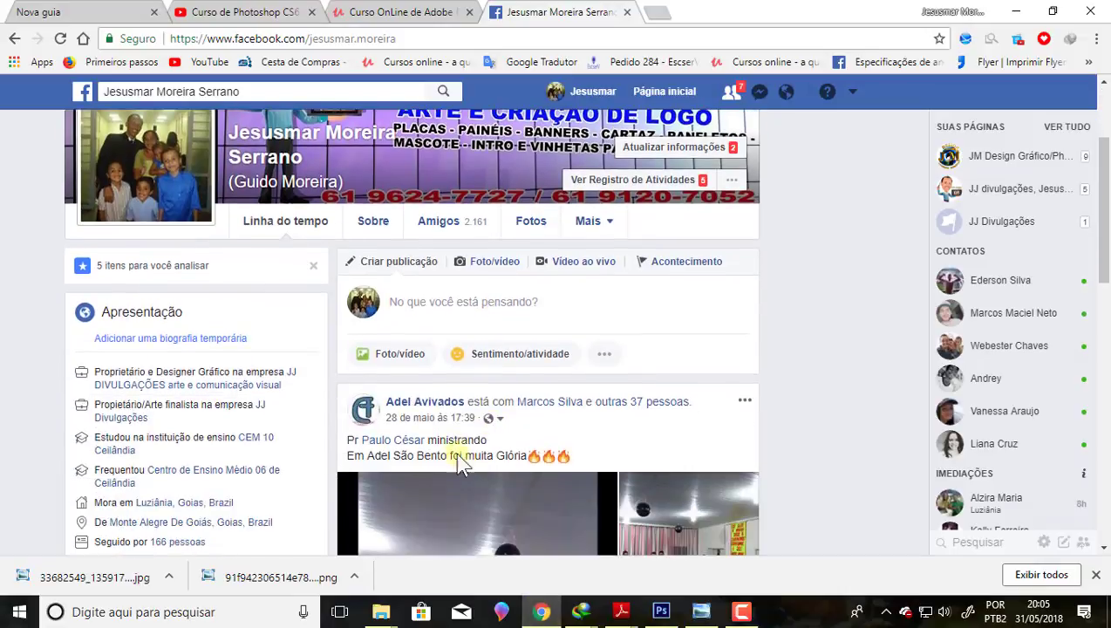
pyautogui.click(427, 299)
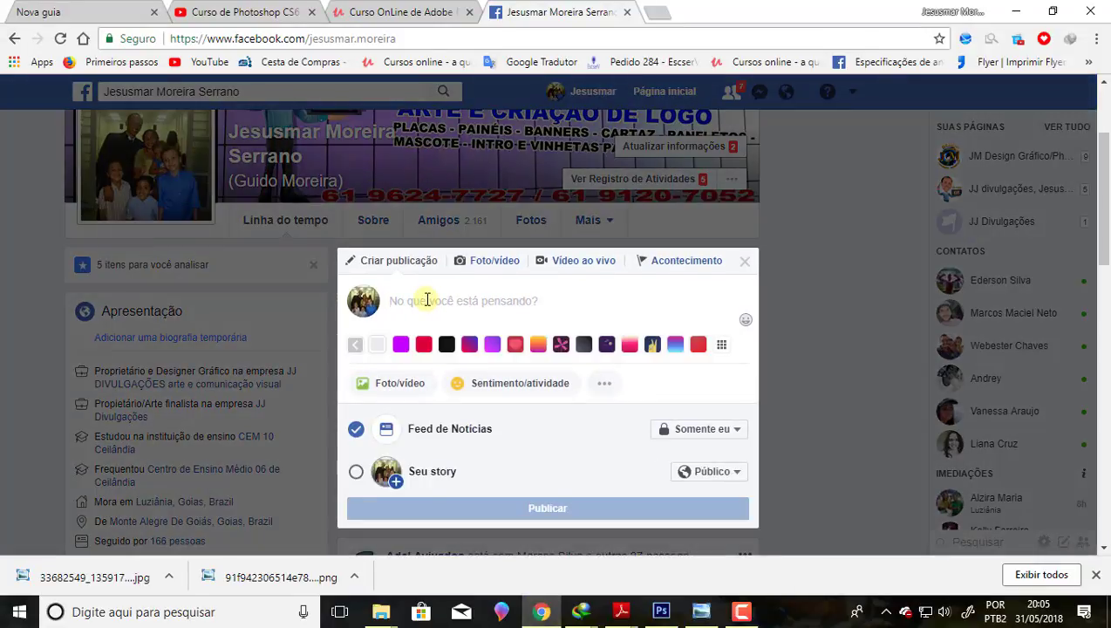
pyautogui.write('Amanhã aula cartaz para musical no Photoshop')
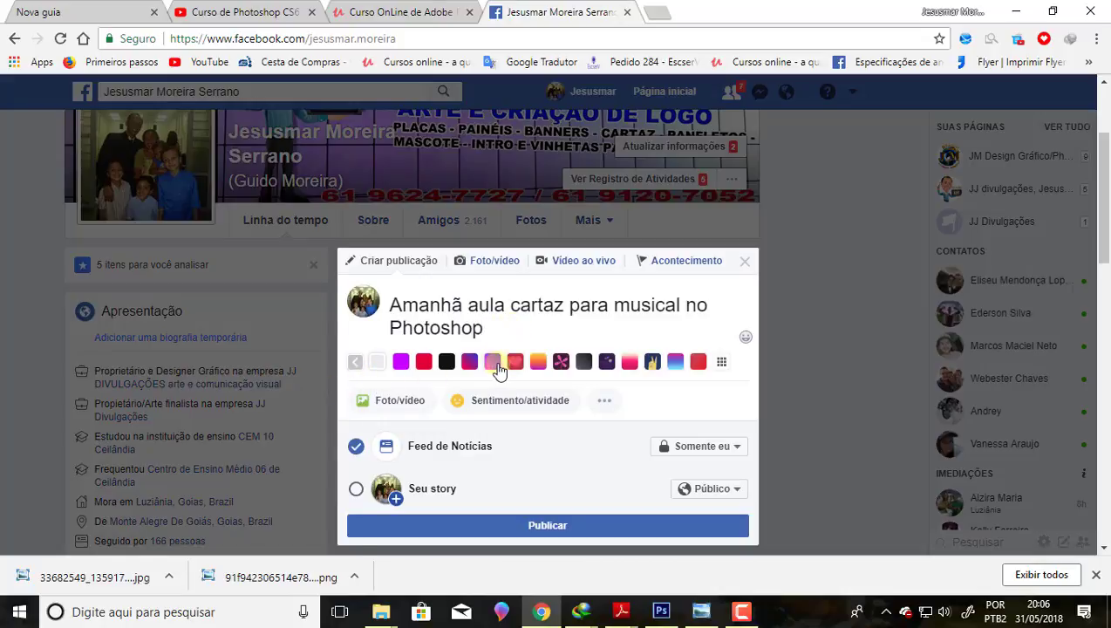
# Attach the facebook poster image from the Facebook folder to the post
pyautogui.click(392, 403)
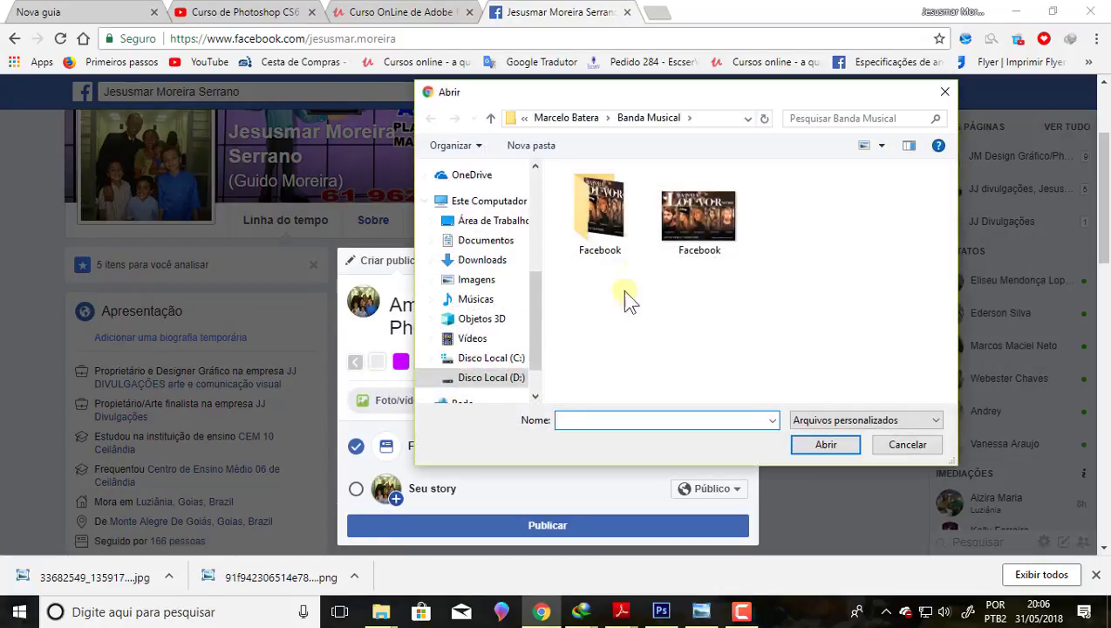
pyautogui.doubleClick(606, 209)
pyautogui.click(607, 209)
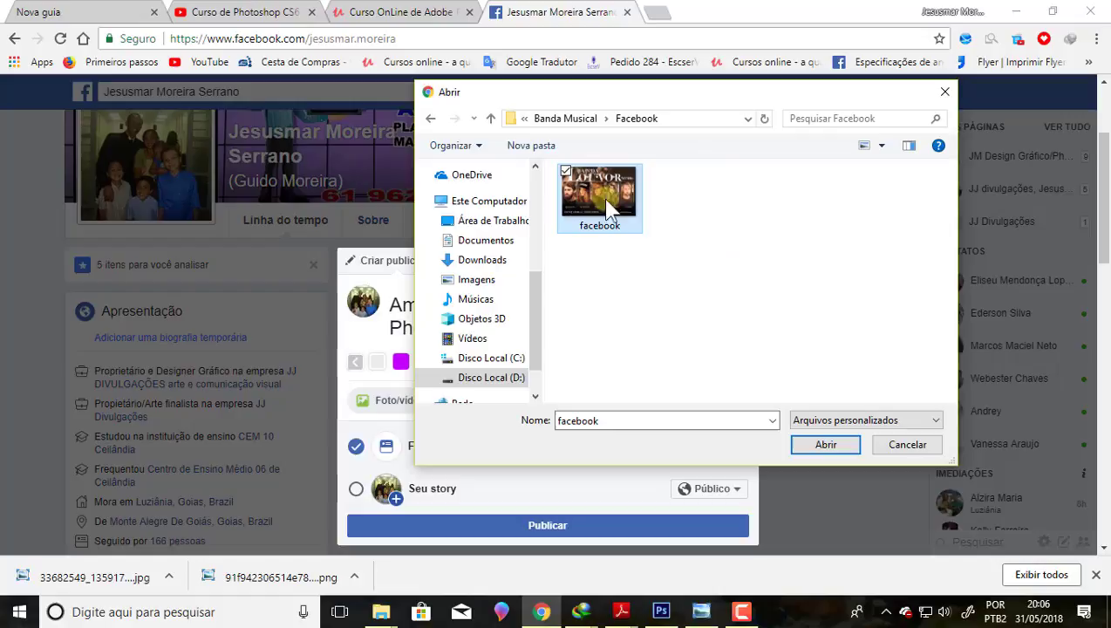
pyautogui.click(814, 445)
# Copy the post text and publish the post
pyautogui.scroll(-2, 582, 291)
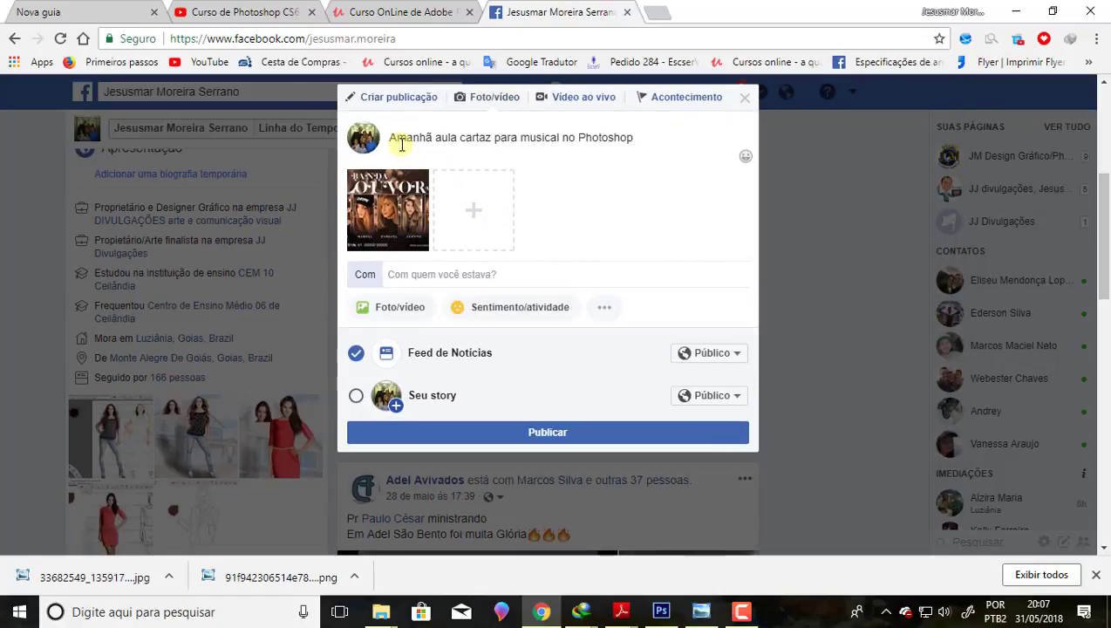
pyautogui.moveTo(389, 137); pyautogui.dragTo(634, 137)
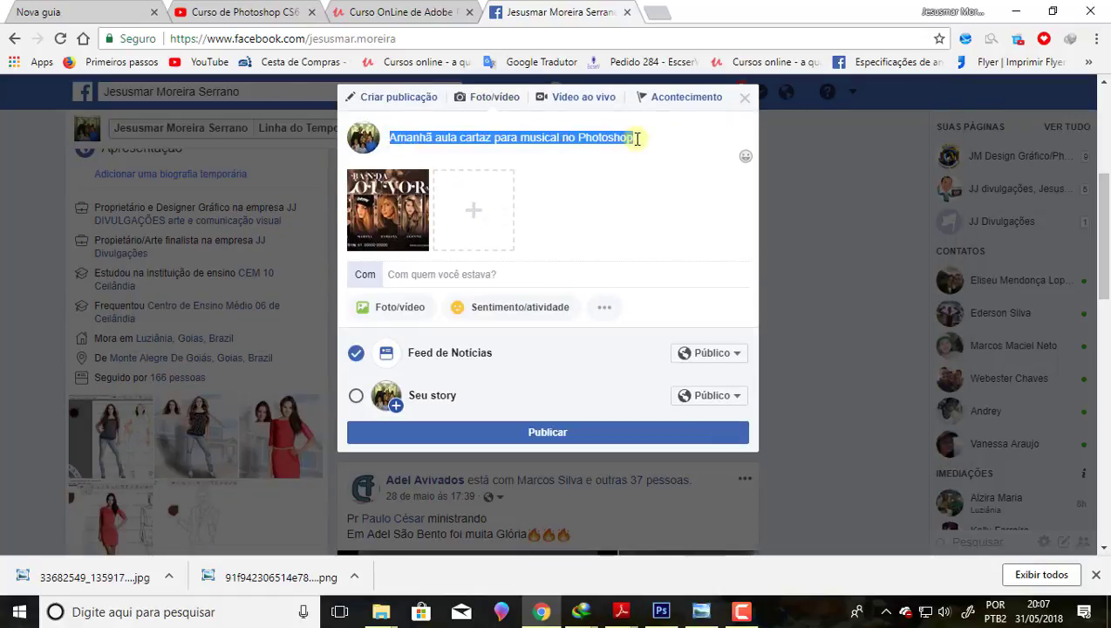
pyautogui.rightClick(616, 138)
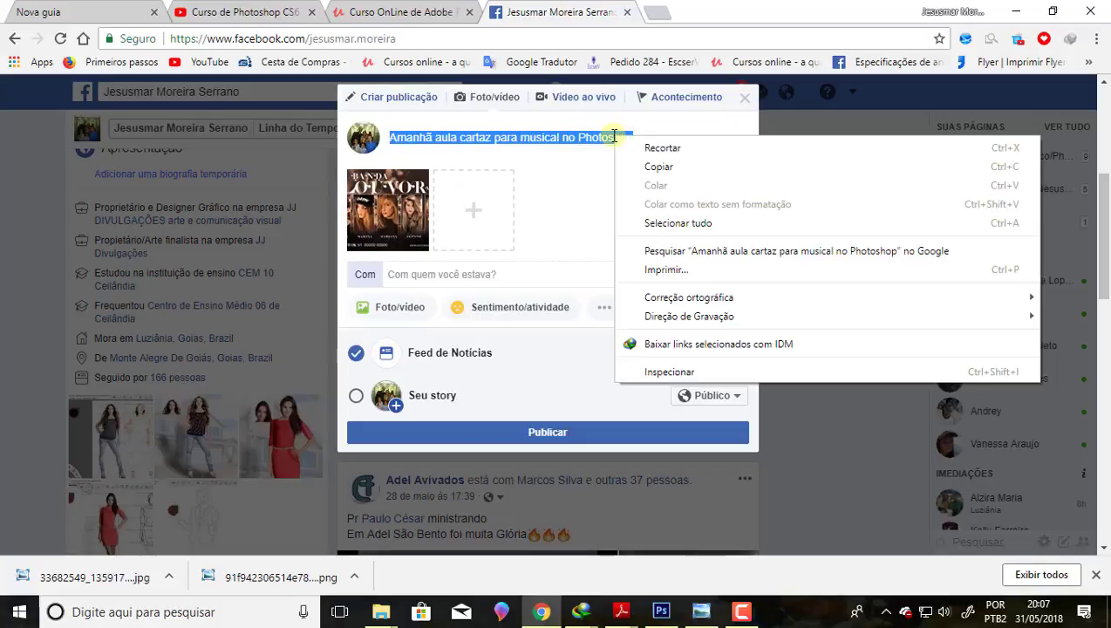
pyautogui.click(659, 167)
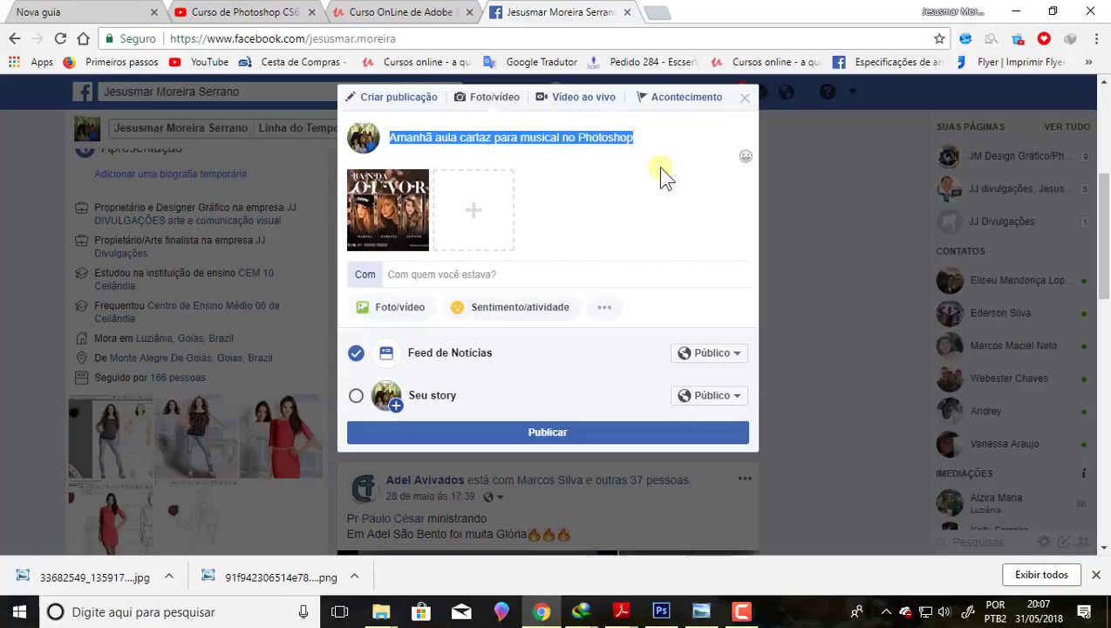
pyautogui.click(550, 433)
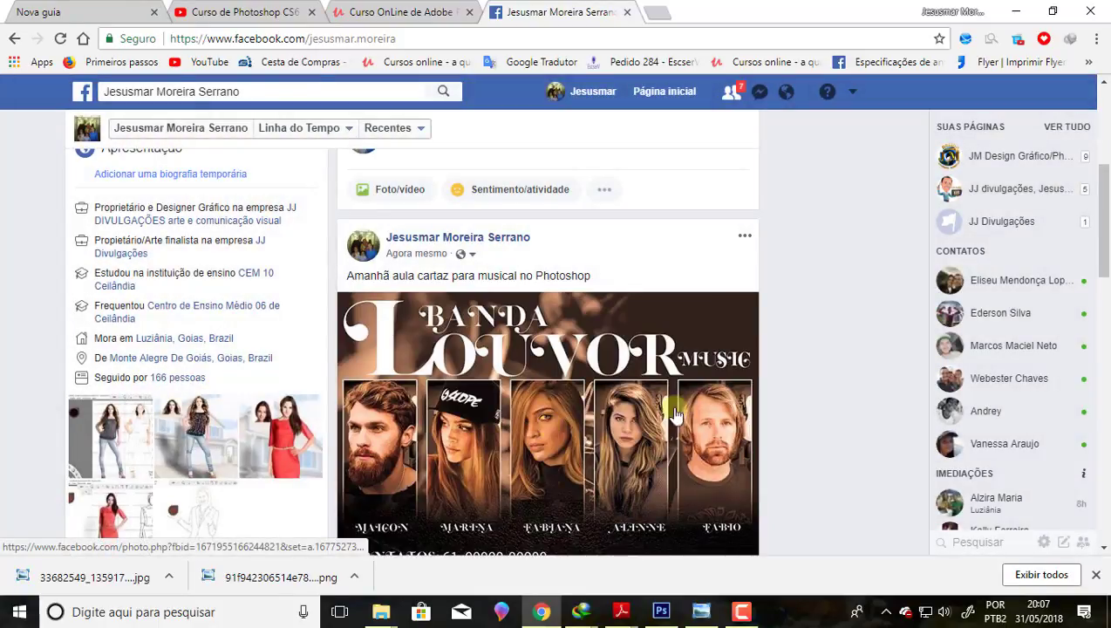
pyautogui.scroll(-2, 803, 376)
pyautogui.scroll(1, 804, 376)
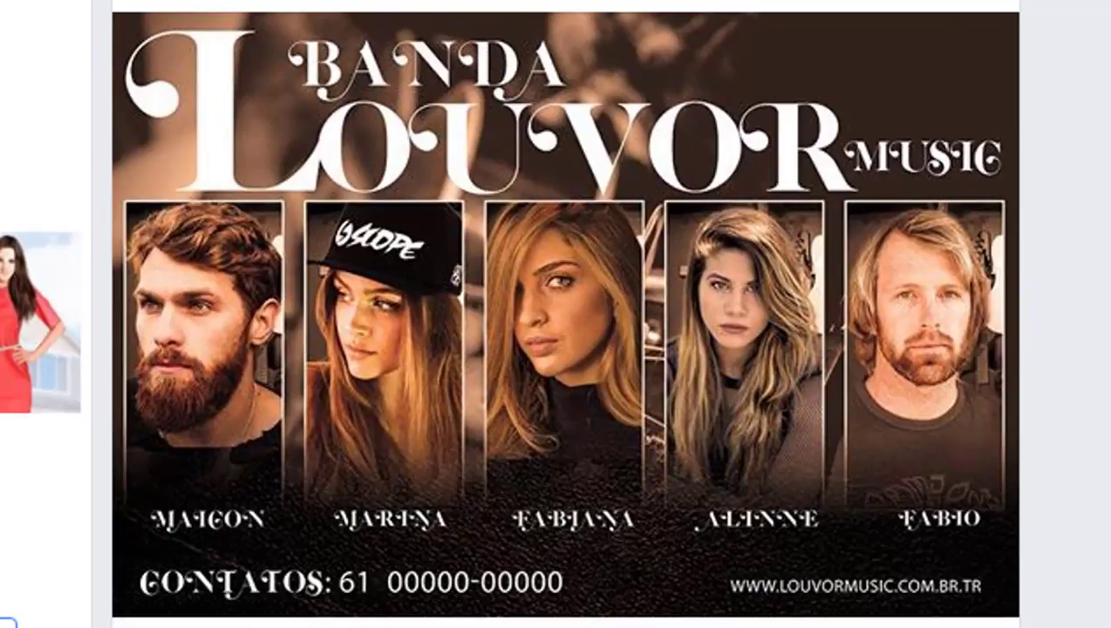
# Open the band poster image from the published post in the photo viewer
pyautogui.click(788, 319)
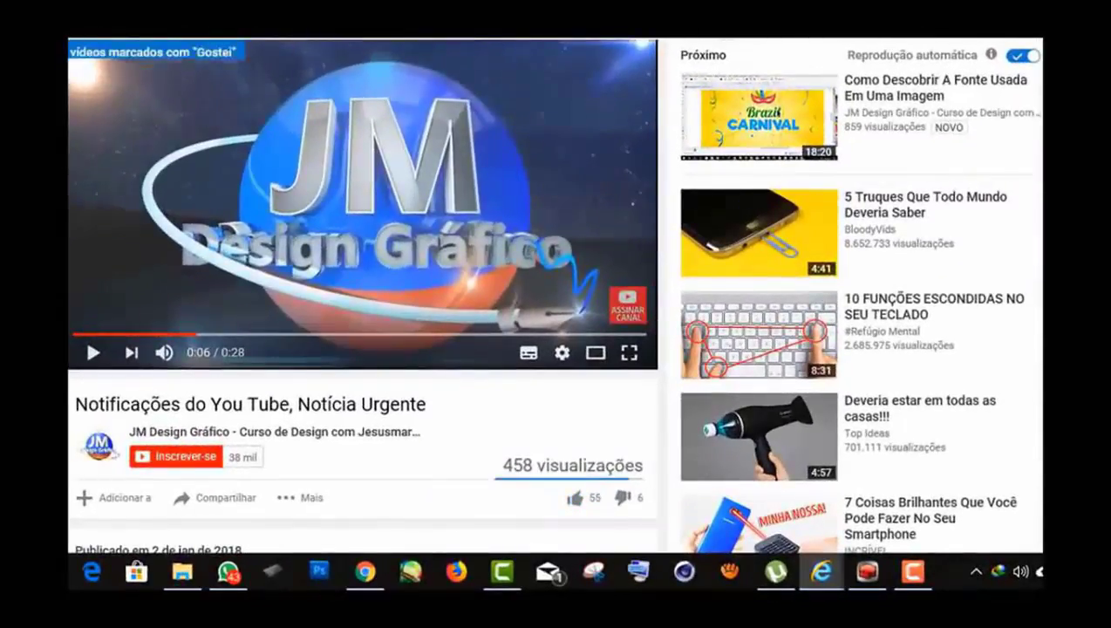
# Like the video, subscribe to JM Design Gráfico, and choose Todas notifications
pyautogui.click(575, 499)
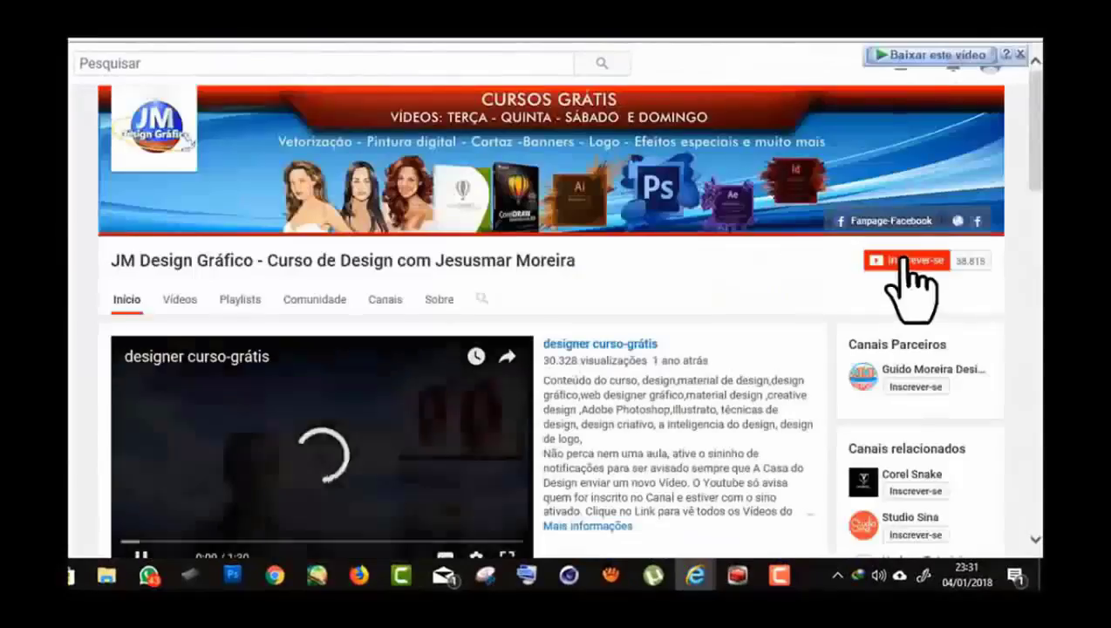
pyautogui.click(904, 260)
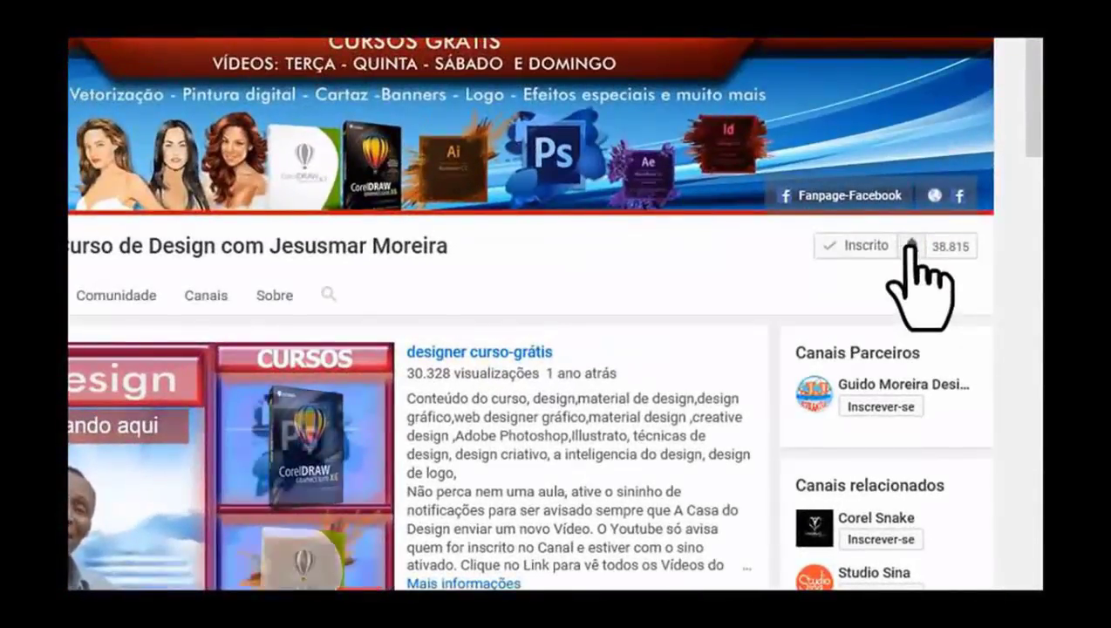
pyautogui.click(910, 246)
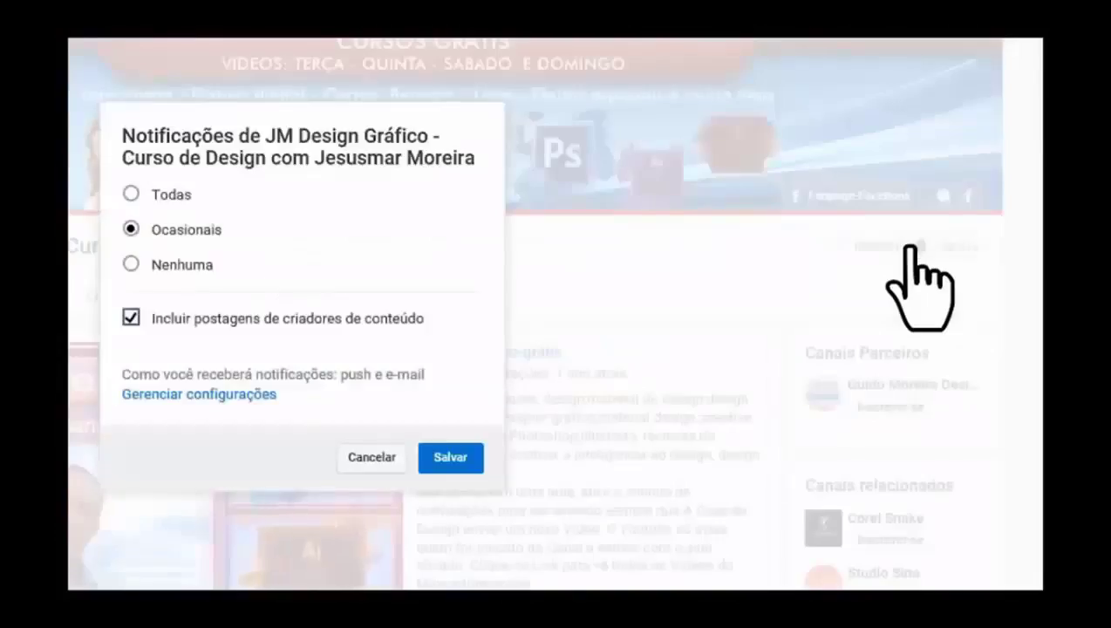
pyautogui.click(131, 193)
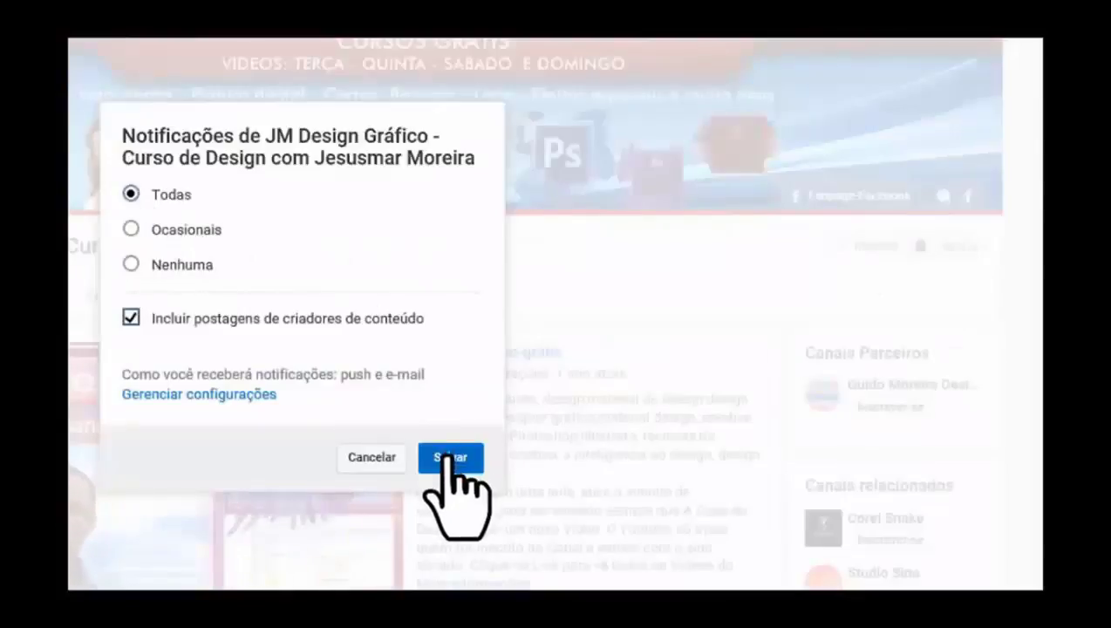